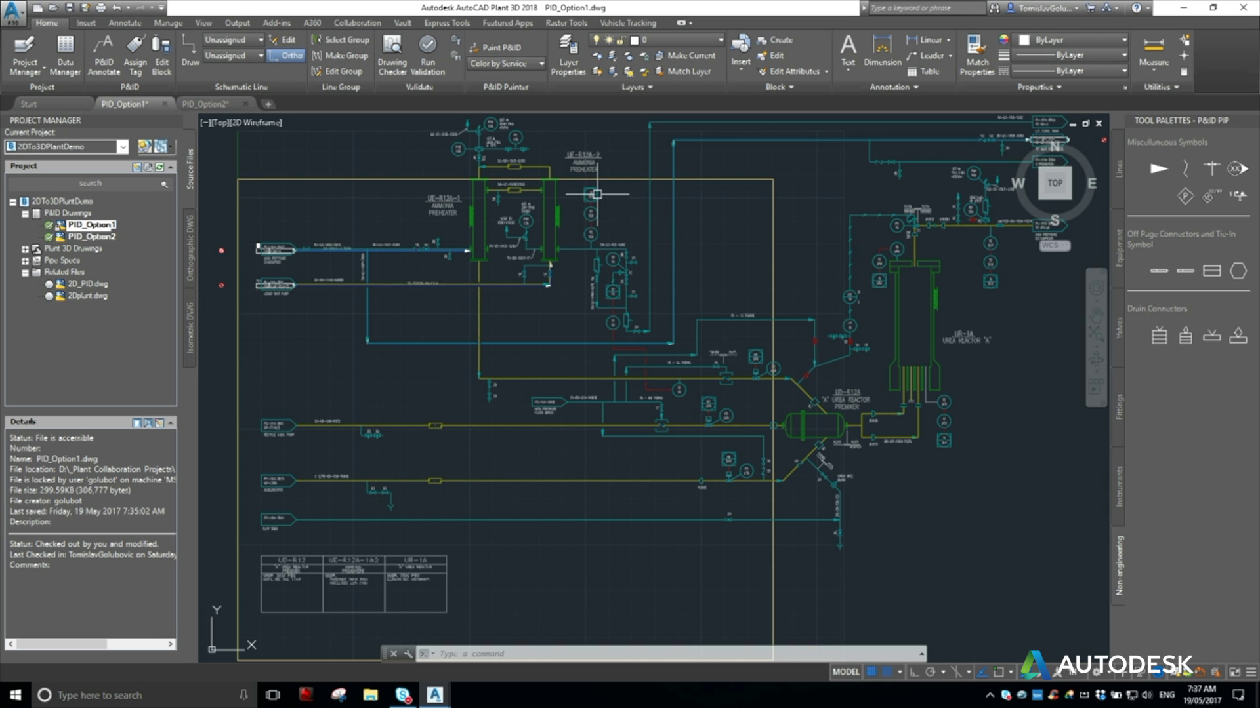
- Zoom to the UE-R12A preheaters and show the Equipment palette scrolled to Vessel Details
{"action": "scroll", "coordinate": [520, 172], "scroll_direction": "up", "scroll_amount": 4}
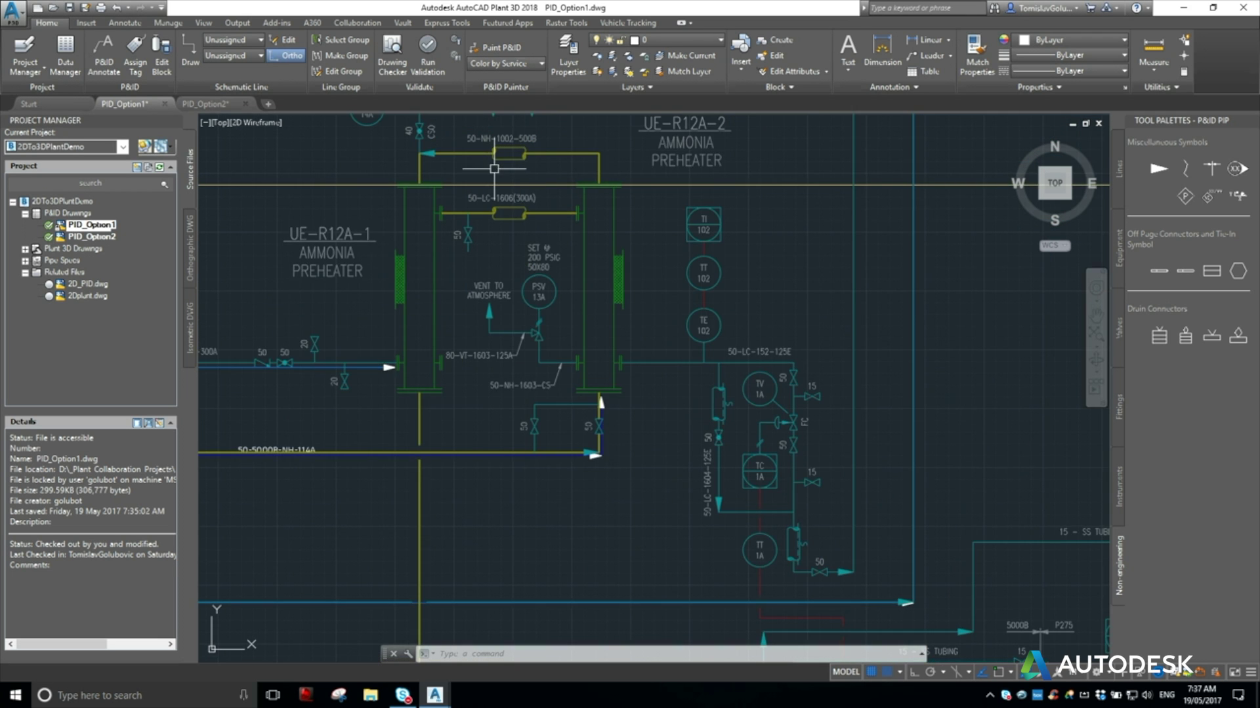
{"action": "middle_click_drag", "start_coordinate": [521, 172], "coordinate": [598, 208]}
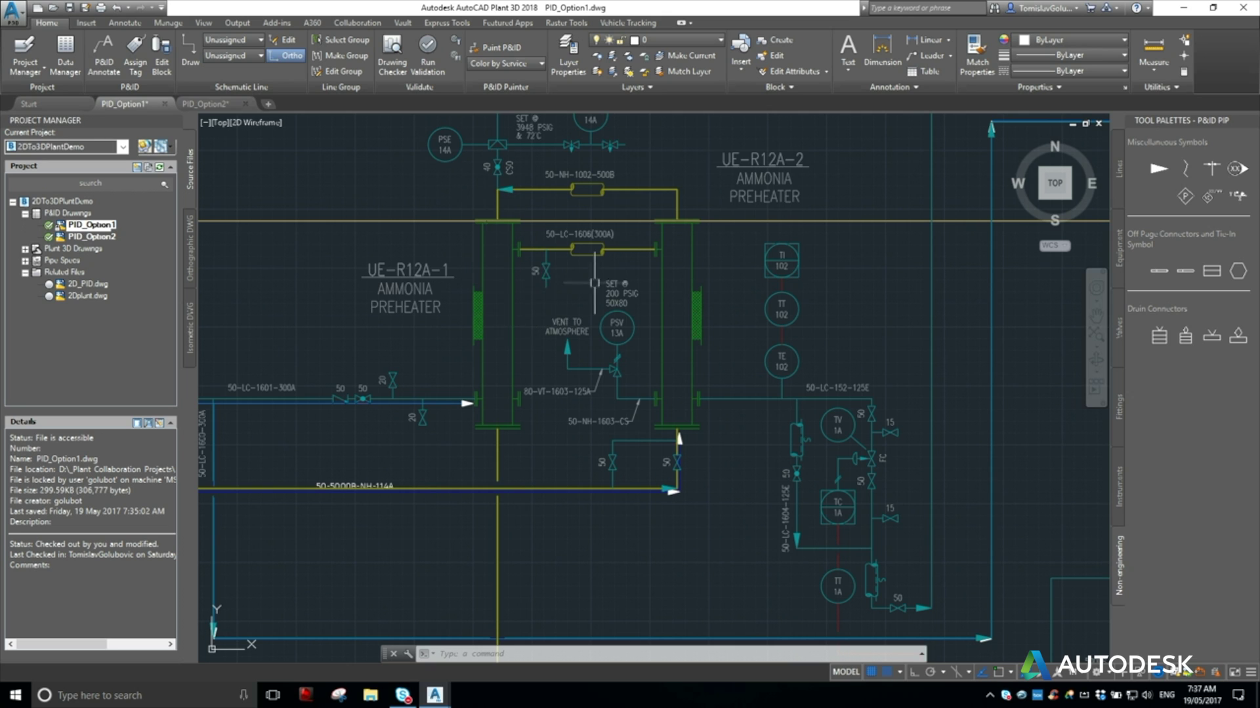
{"action": "left_click", "coordinate": [1117, 259]}
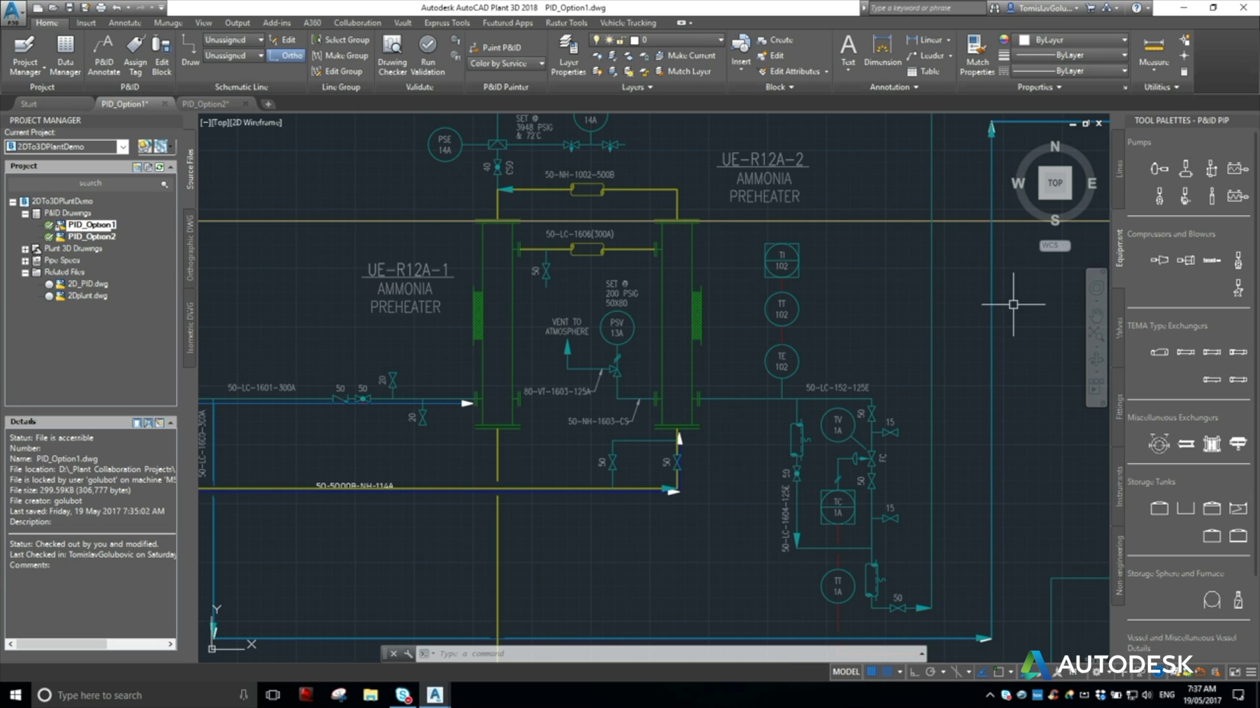
{"action": "scroll", "coordinate": [1187, 334], "scroll_direction": "down", "scroll_amount": 3}
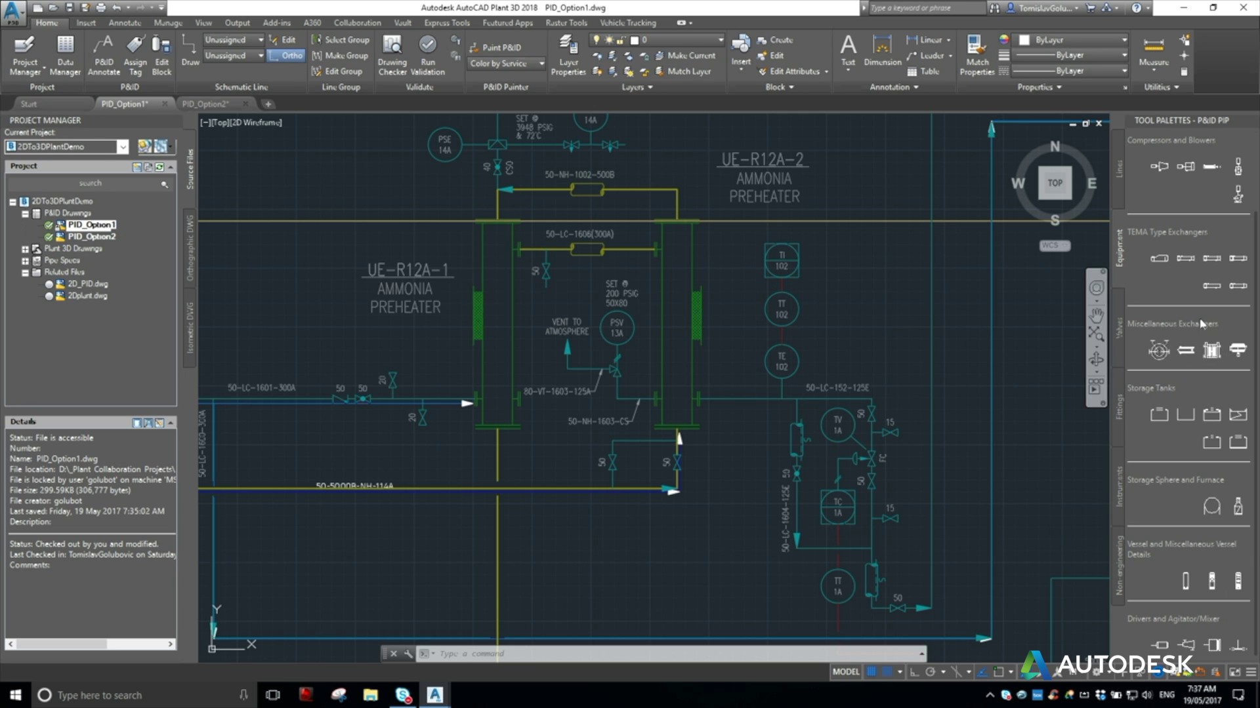
{"action": "scroll", "coordinate": [1201, 321], "scroll_direction": "up", "scroll_amount": 2}
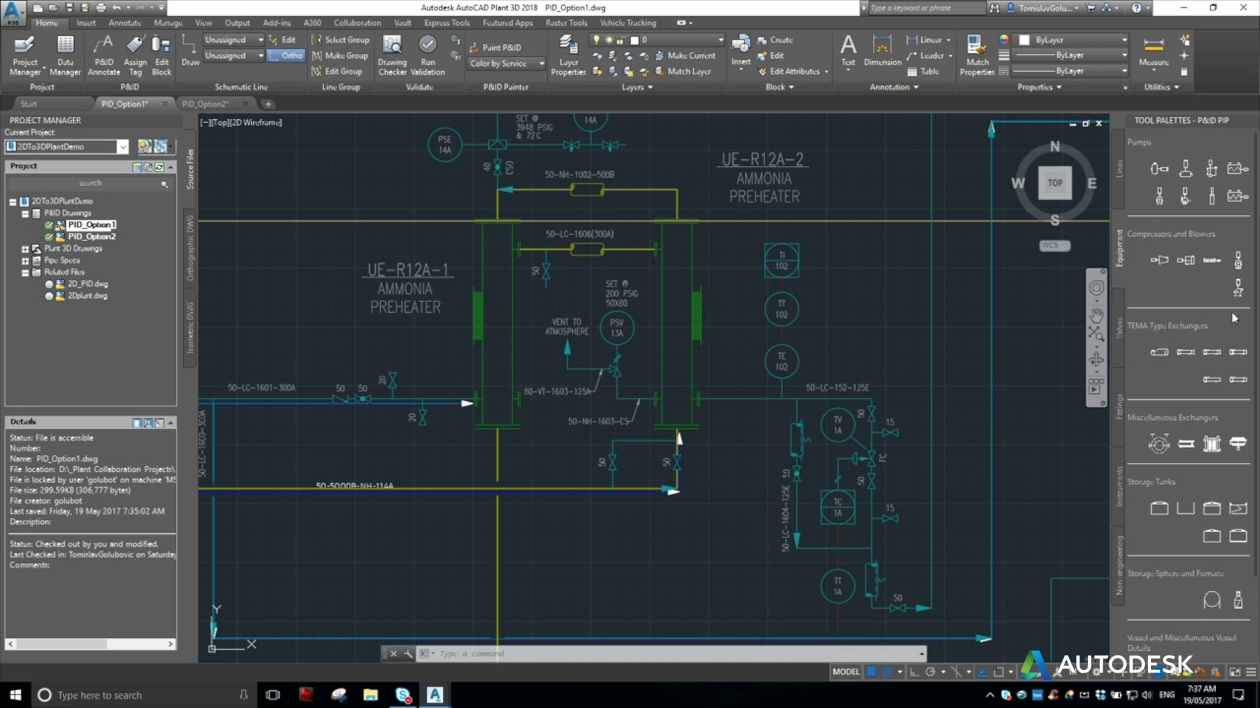
{"action": "scroll", "coordinate": [1207, 420], "scroll_direction": "down", "scroll_amount": 2}
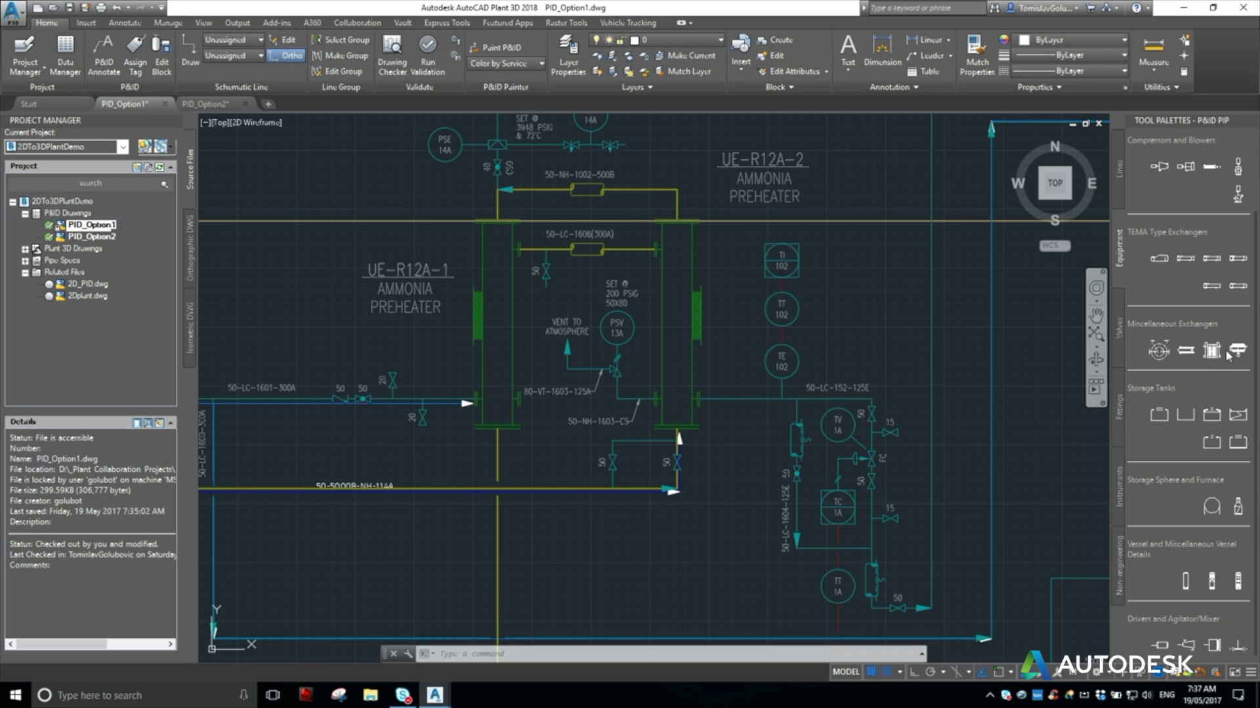
- Place a vertical vessel symbol on preheater UE-R12A-1 with Osnap off, keeping its default size
{"action": "left_click", "coordinate": [1186, 581]}
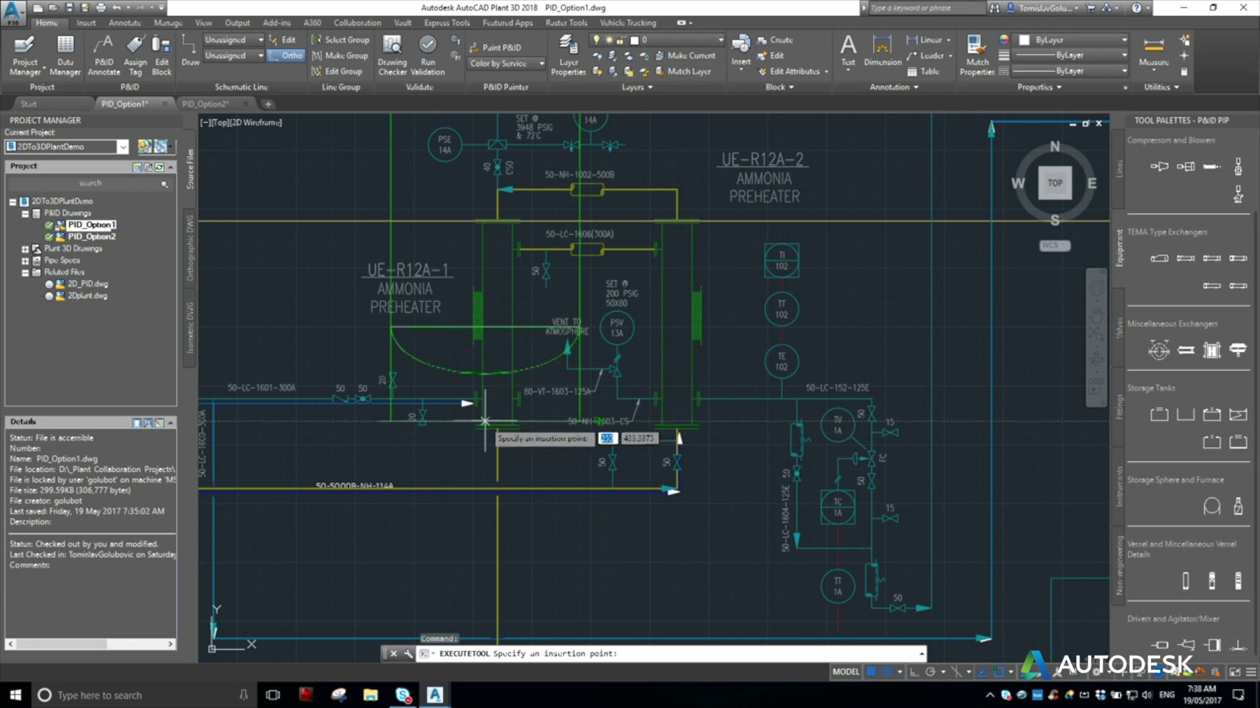
{"action": "scroll", "coordinate": [530, 431], "scroll_direction": "up", "scroll_amount": 2}
{"action": "key", "text": "F3"}
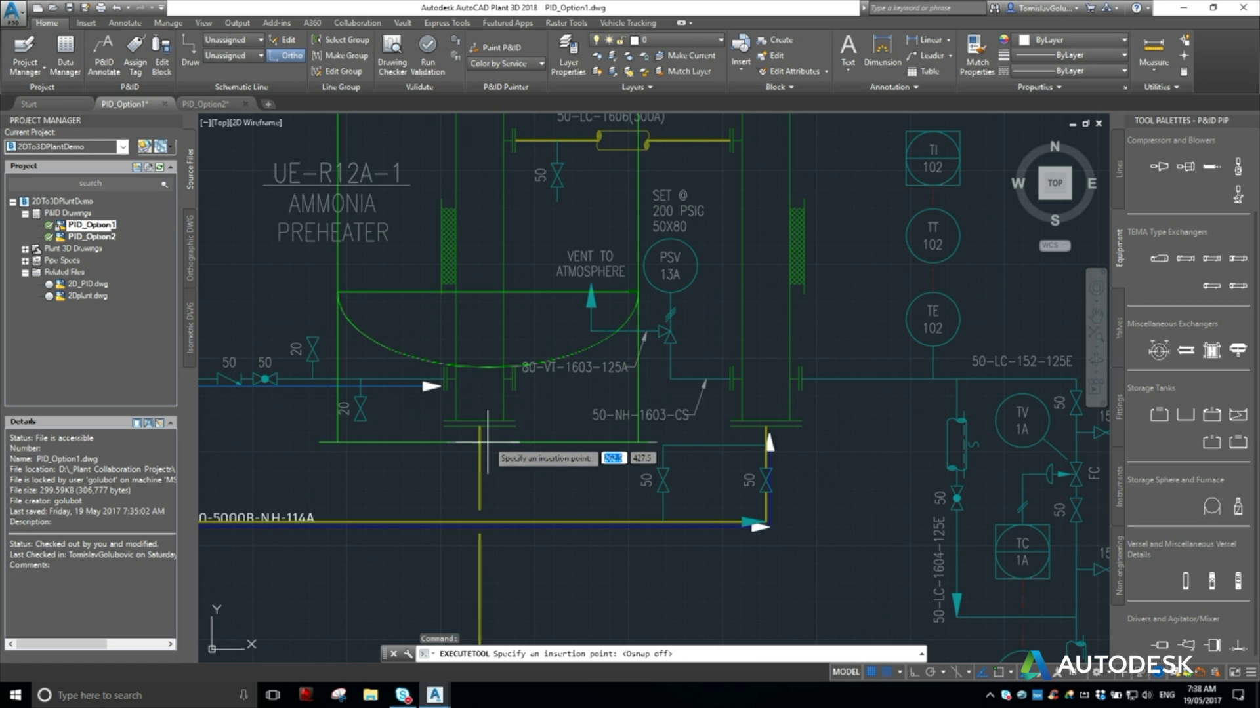
{"action": "scroll", "coordinate": [487, 450], "scroll_direction": "down", "scroll_amount": 2}
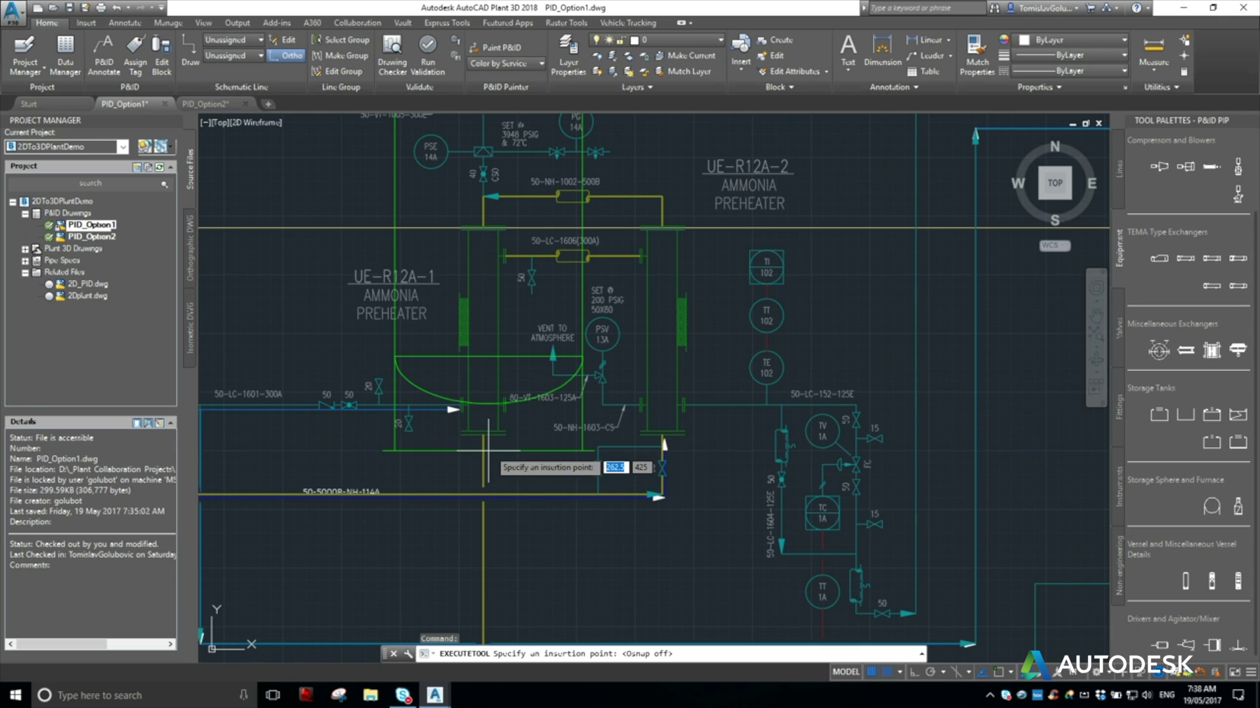
{"action": "left_click", "coordinate": [485, 450]}
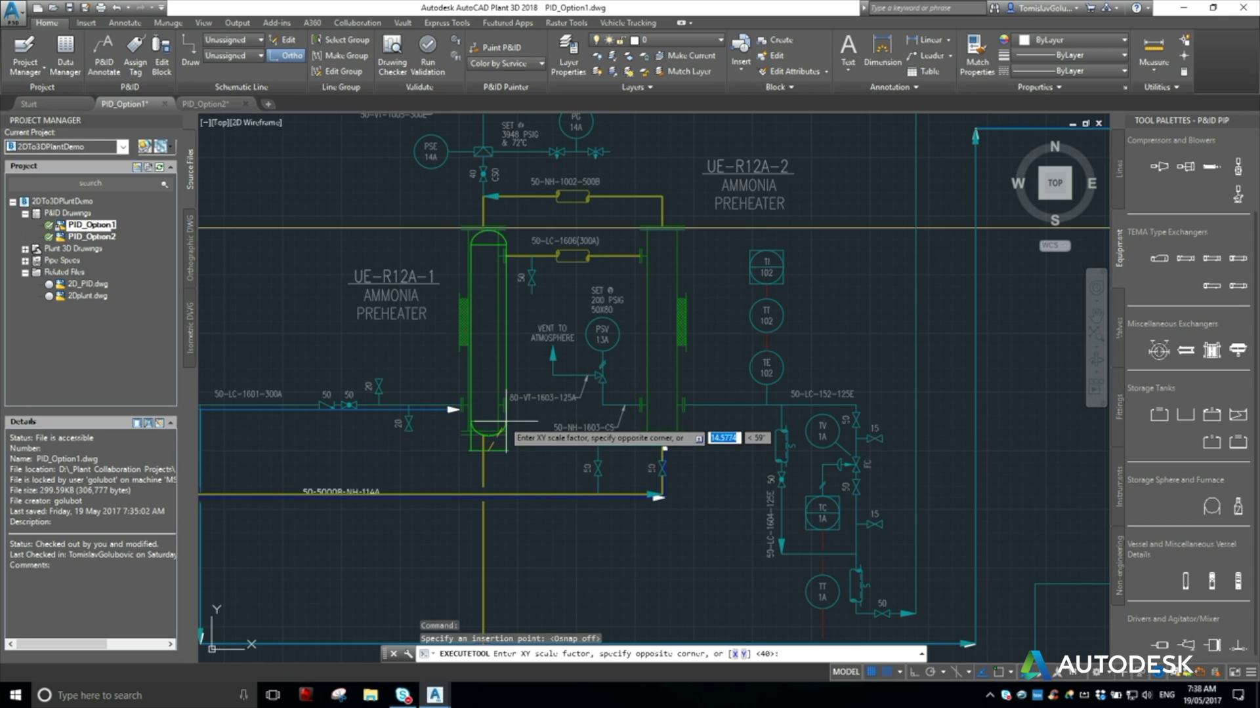
{"action": "key", "text": "Return"}
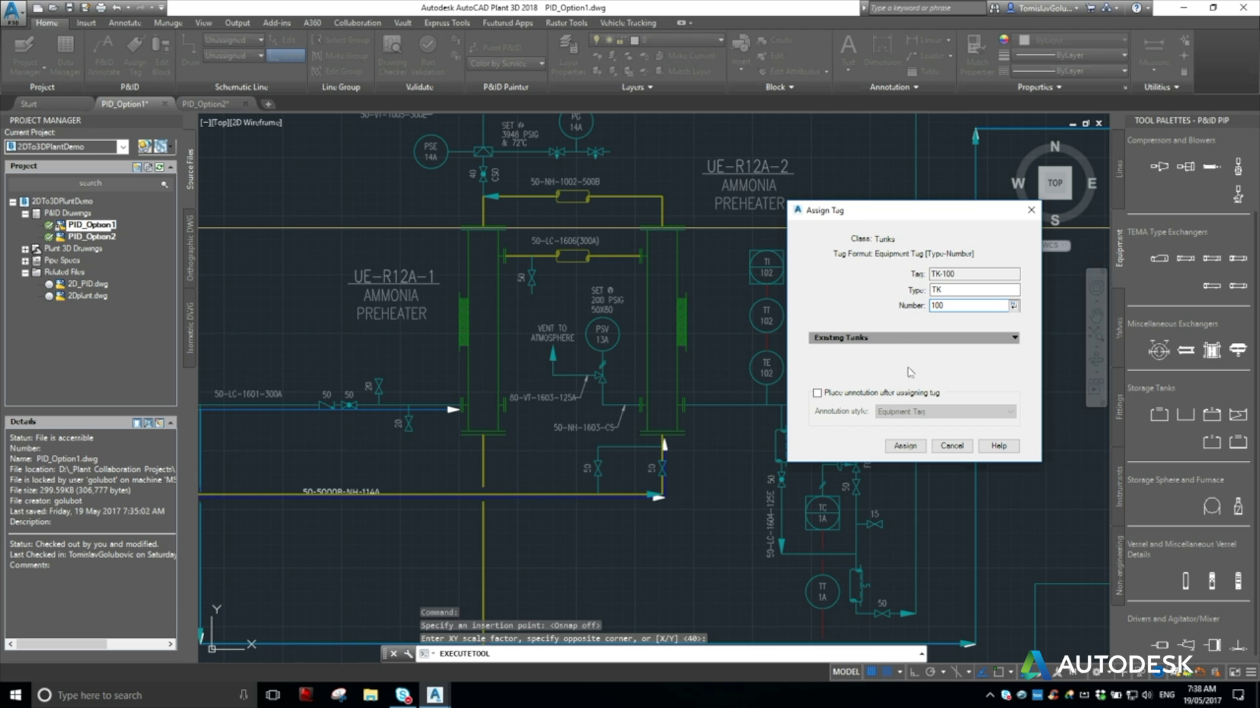
- Tag the vessel TK-100, place its label under the preheater text, and open External References (XR)
{"action": "left_click", "coordinate": [904, 445]}
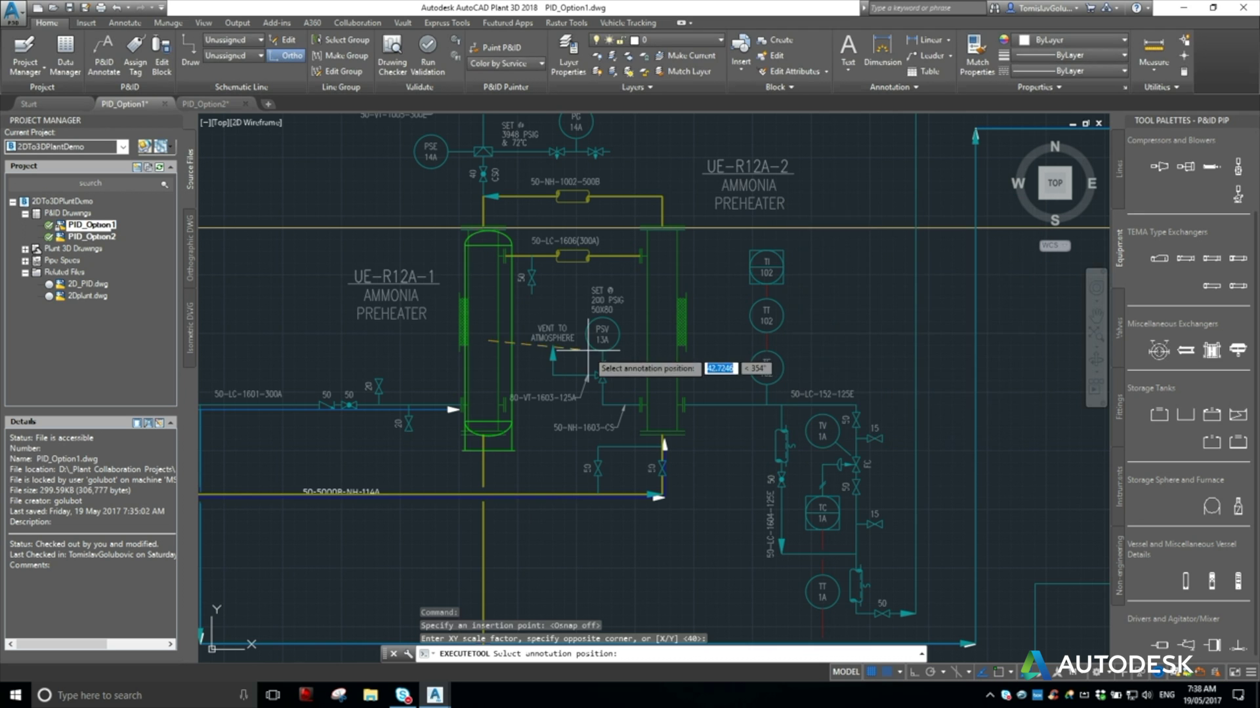
{"action": "left_click", "coordinate": [397, 355]}
{"action": "scroll", "coordinate": [422, 387], "scroll_direction": "up", "scroll_amount": 2}
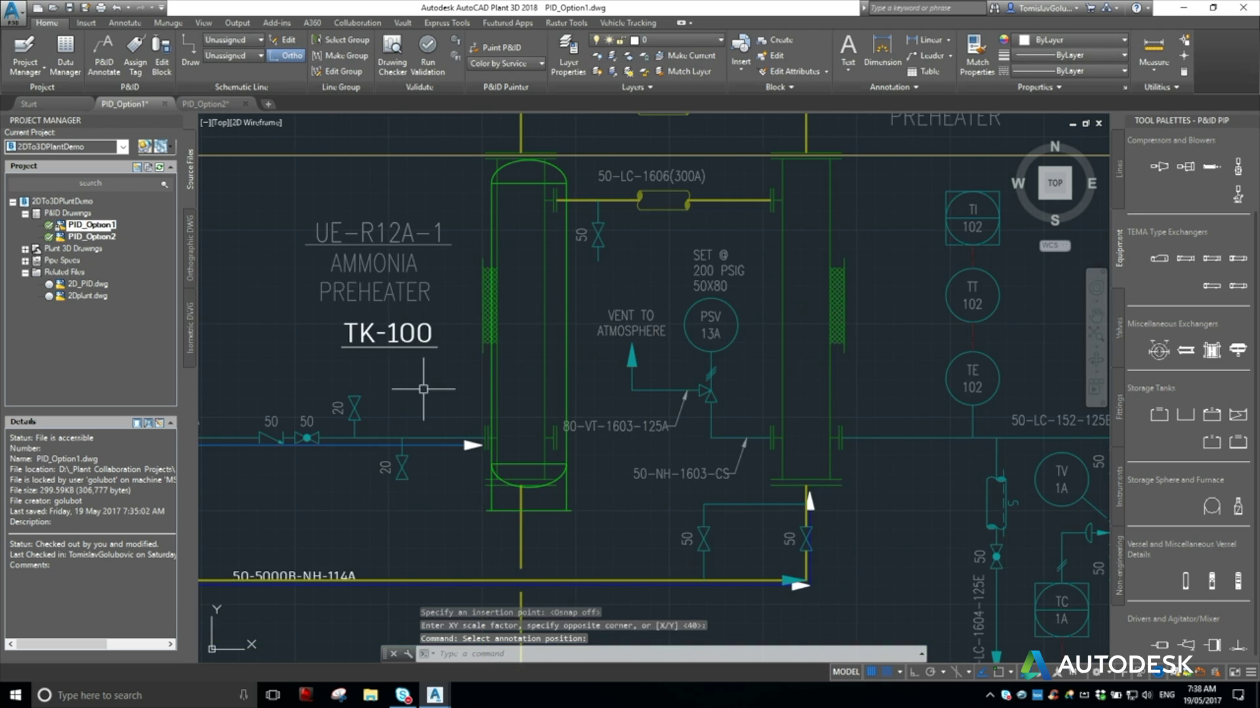
{"action": "middle_click_drag", "start_coordinate": [423, 389], "coordinate": [469, 360]}
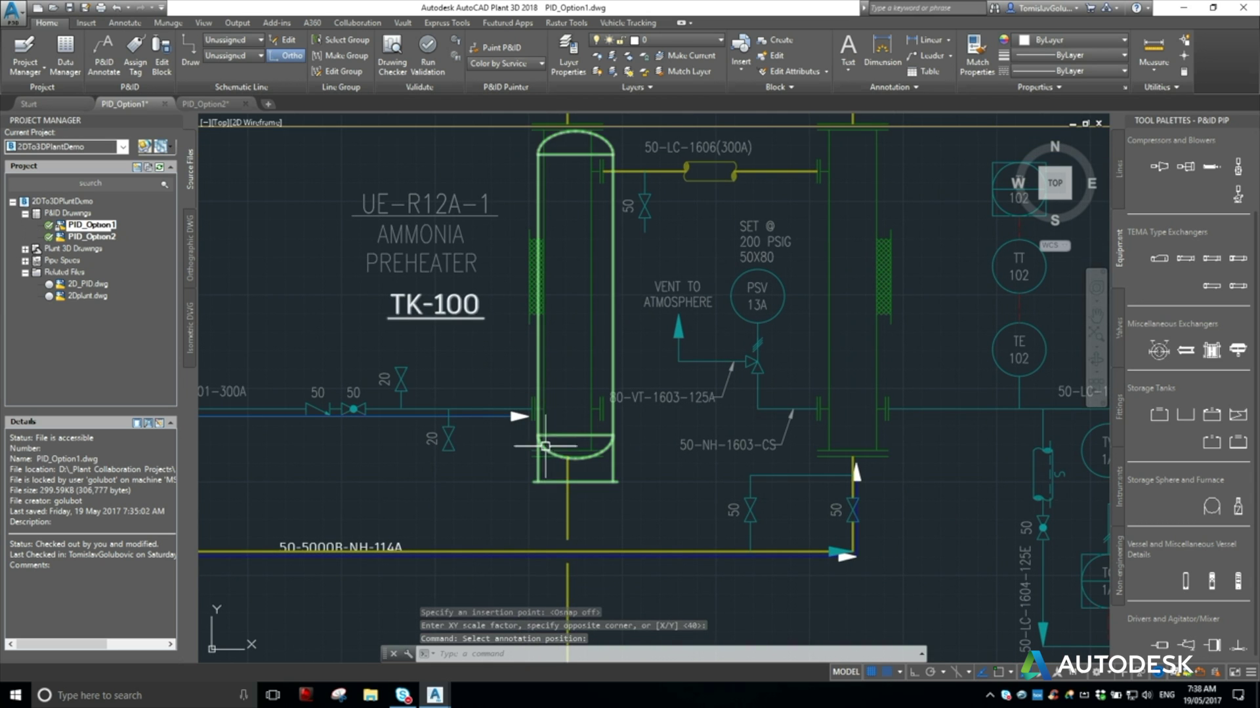
{"action": "type", "text": "XR"}
{"action": "key", "text": "Return"}
- Unload the 2D_PID reference drawing and close External References
{"action": "right_click", "coordinate": [242, 210]}
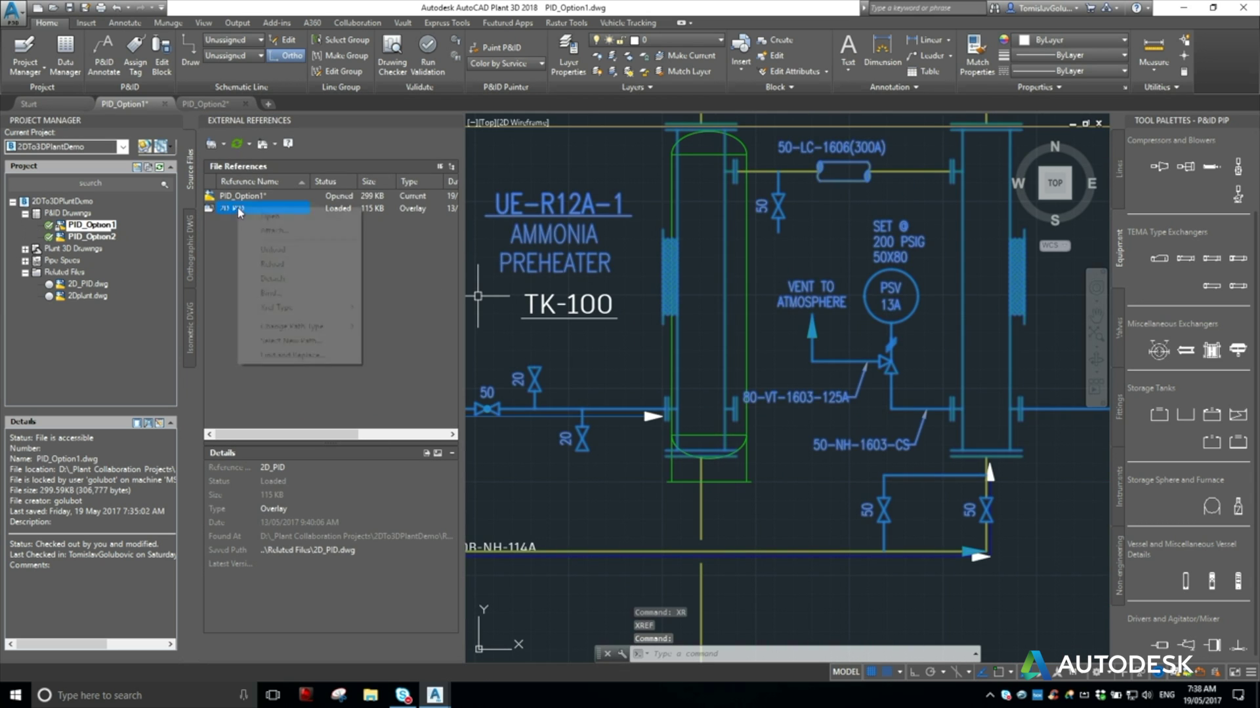
{"action": "left_click", "coordinate": [273, 250]}
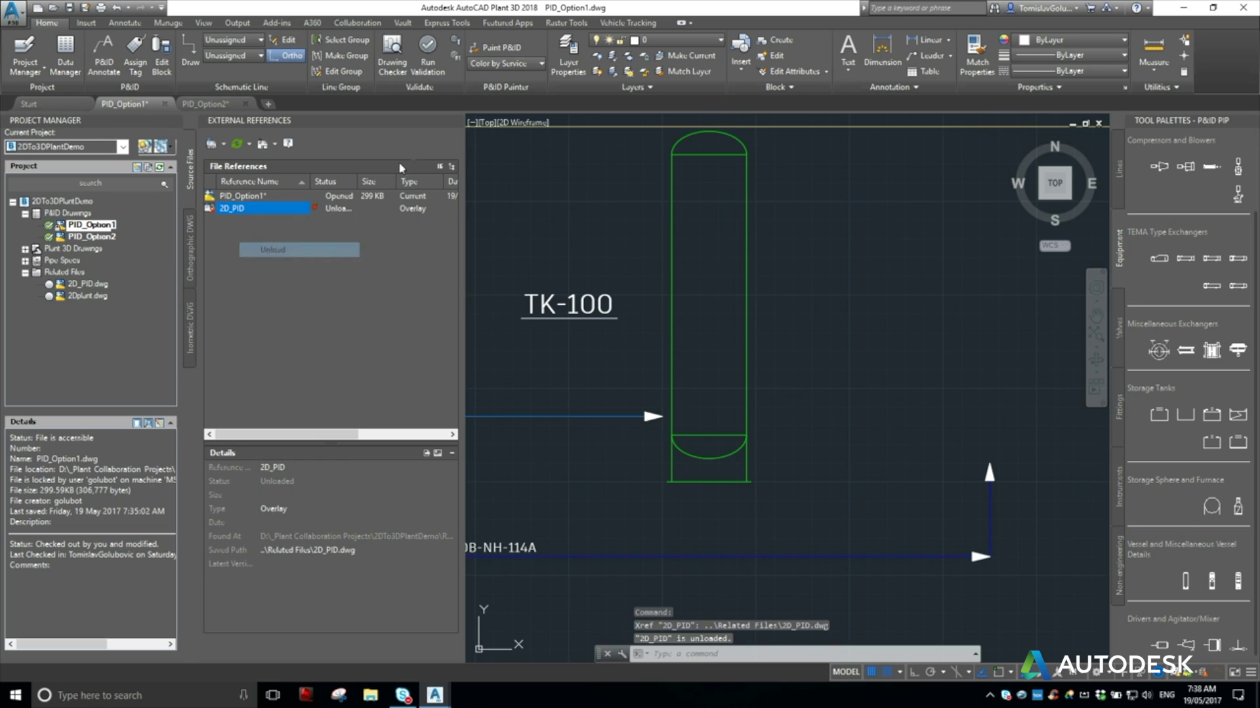
{"action": "left_click", "coordinate": [457, 121]}
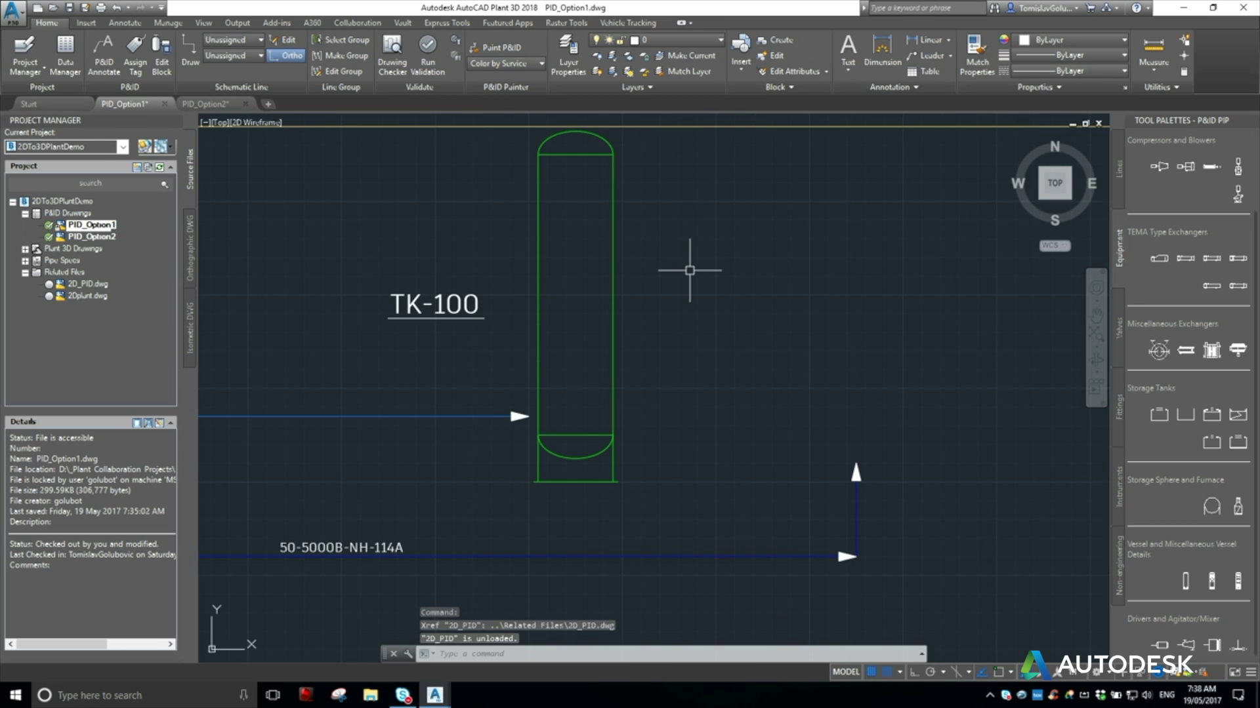
- Reconnect the inlet line's arrow end perpendicular to the TK-100 vessel wall
{"action": "scroll", "coordinate": [506, 427], "scroll_direction": "up", "scroll_amount": 4}
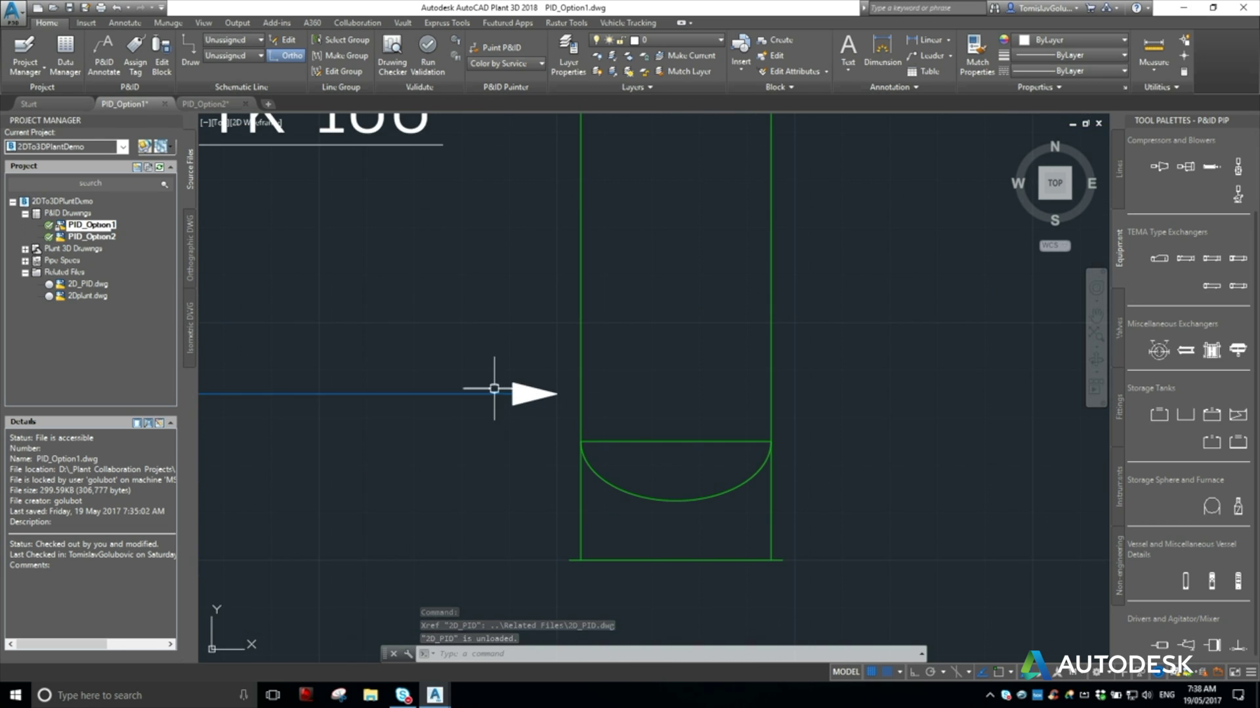
{"action": "left_click", "coordinate": [485, 393]}
{"action": "left_click", "coordinate": [484, 398]}
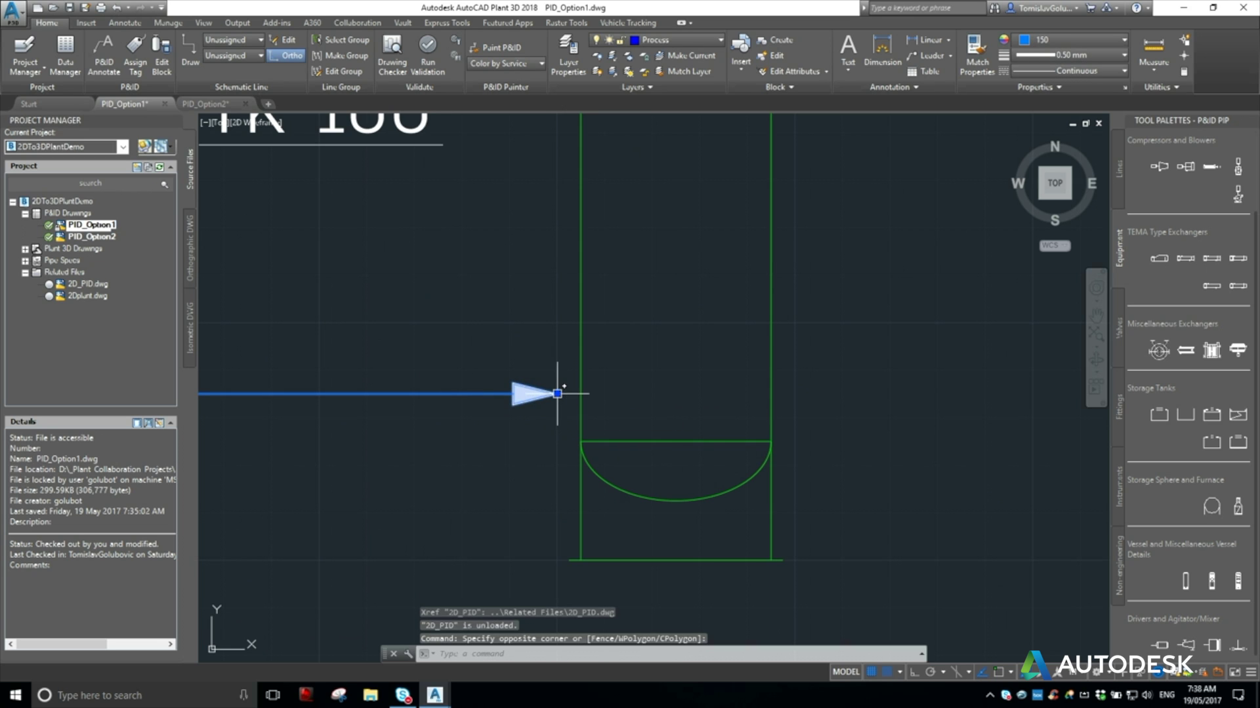
{"action": "left_click", "coordinate": [557, 394]}
{"action": "type", "text": "PER"}
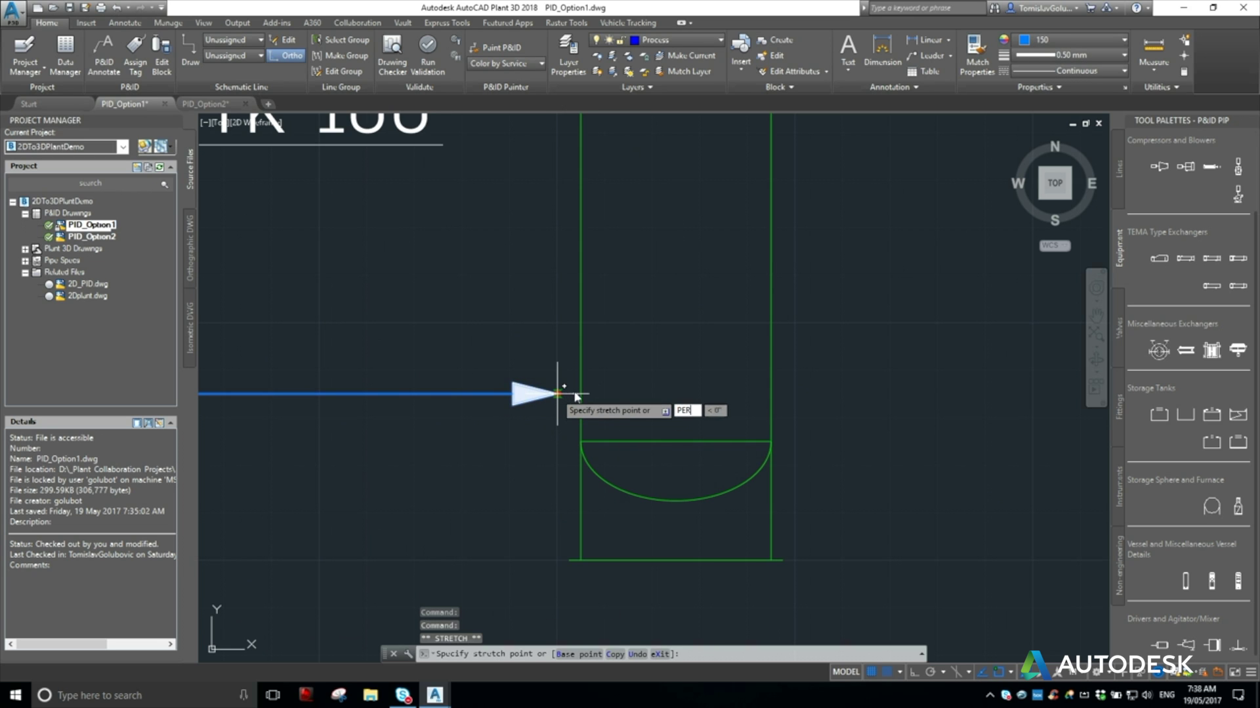
{"action": "key", "text": "Return"}
{"action": "left_click", "coordinate": [580, 393]}
{"action": "scroll", "coordinate": [661, 338], "scroll_direction": "down", "scroll_amount": 2}
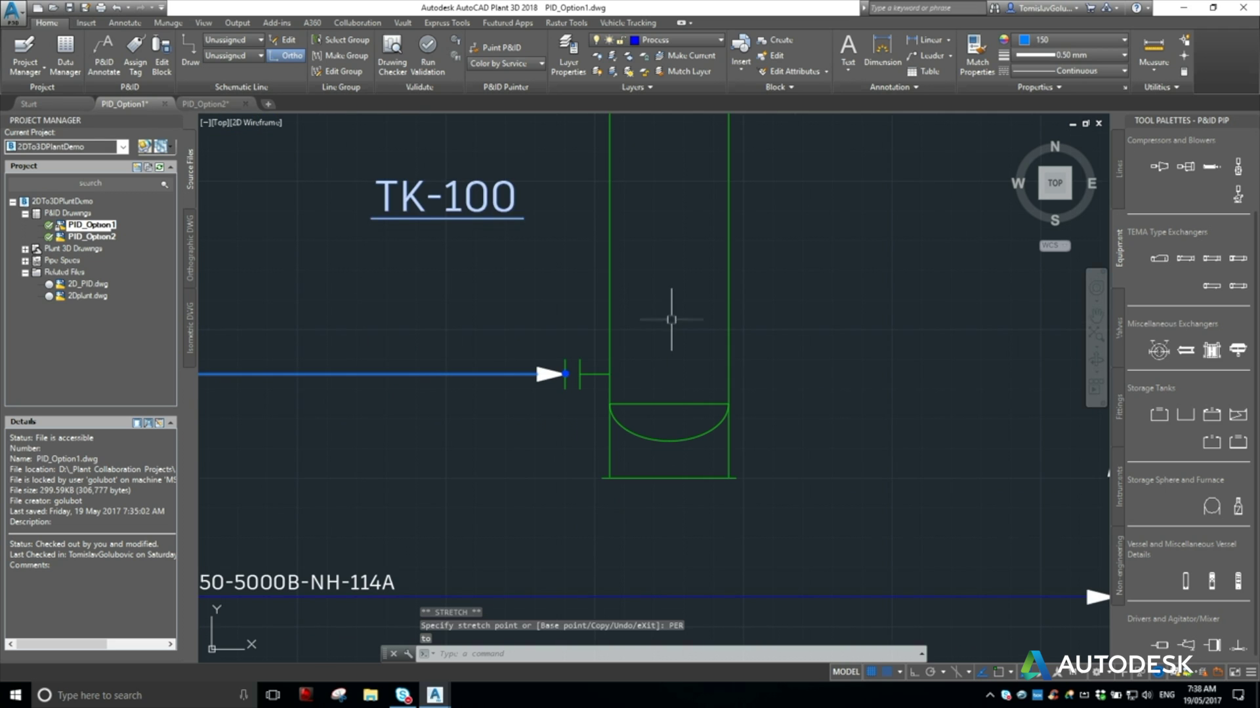
{"action": "key", "text": "Escape"}
- Bring the whole TK-100 vessel and its label into view and select the vessel
{"action": "scroll", "coordinate": [561, 345], "scroll_direction": "down", "scroll_amount": 2}
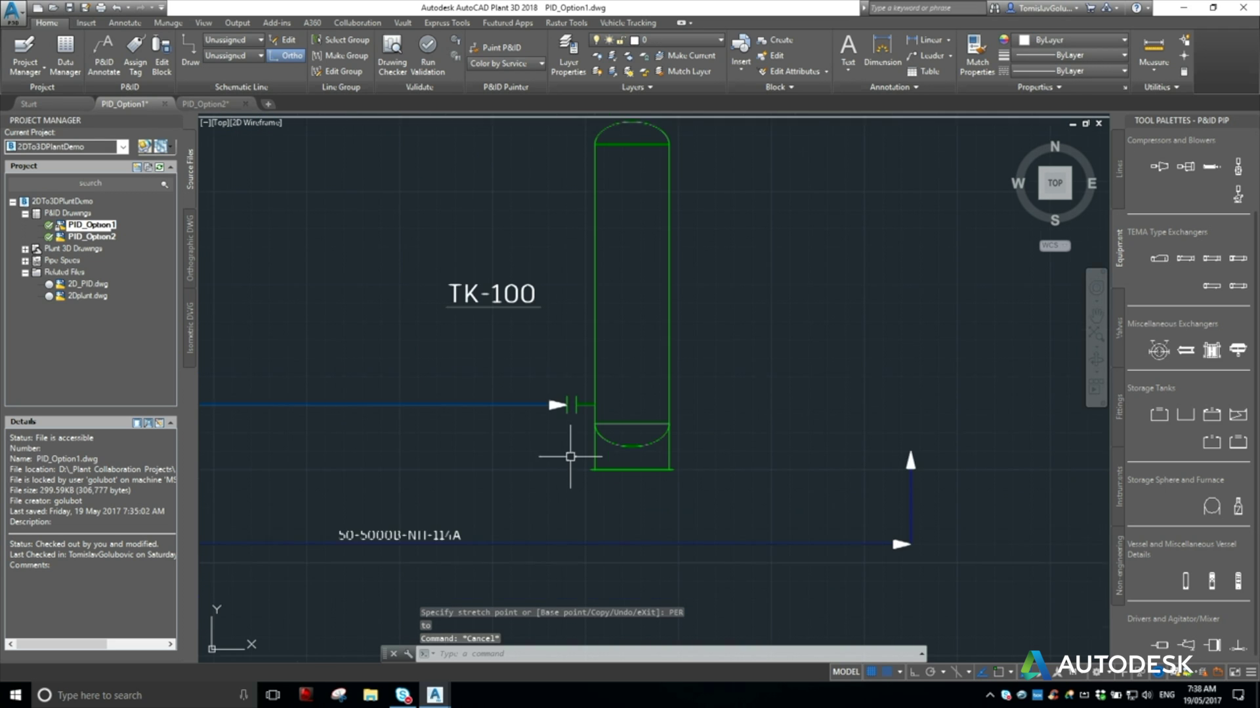
{"action": "middle_click_drag", "start_coordinate": [697, 309], "coordinate": [605, 357]}
{"action": "left_click", "coordinate": [575, 327]}
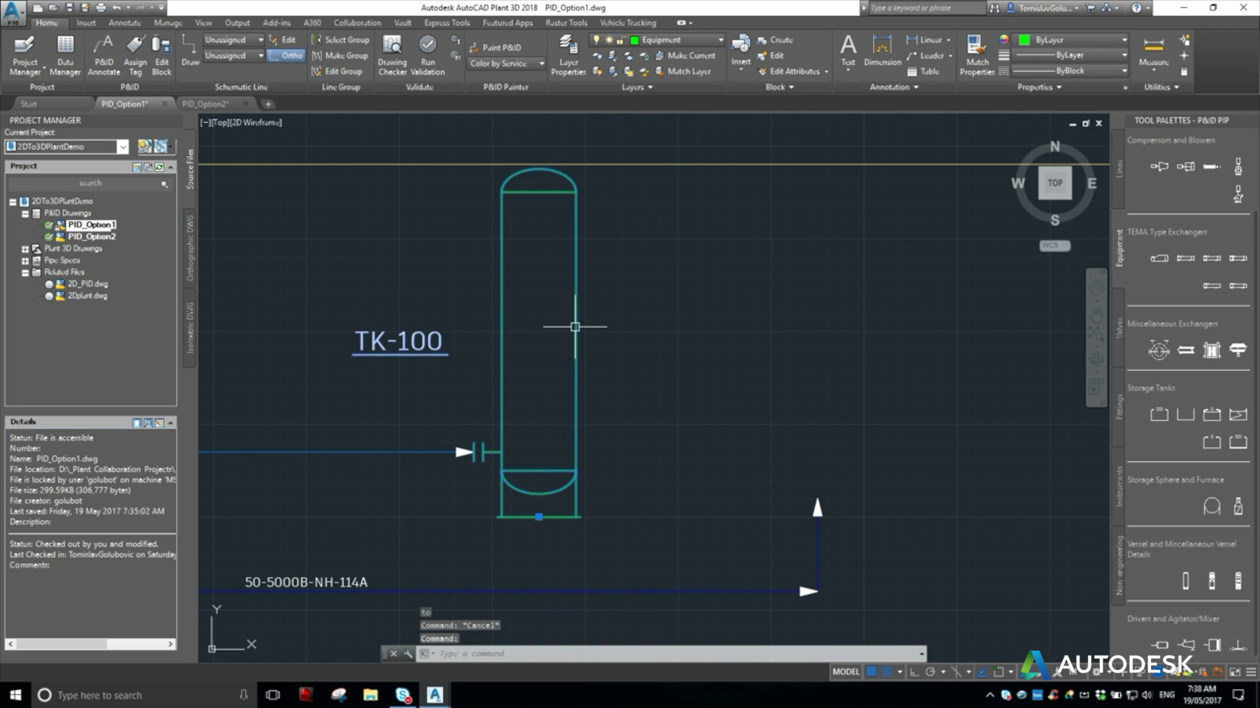
{"action": "right_click", "coordinate": [570, 331]}
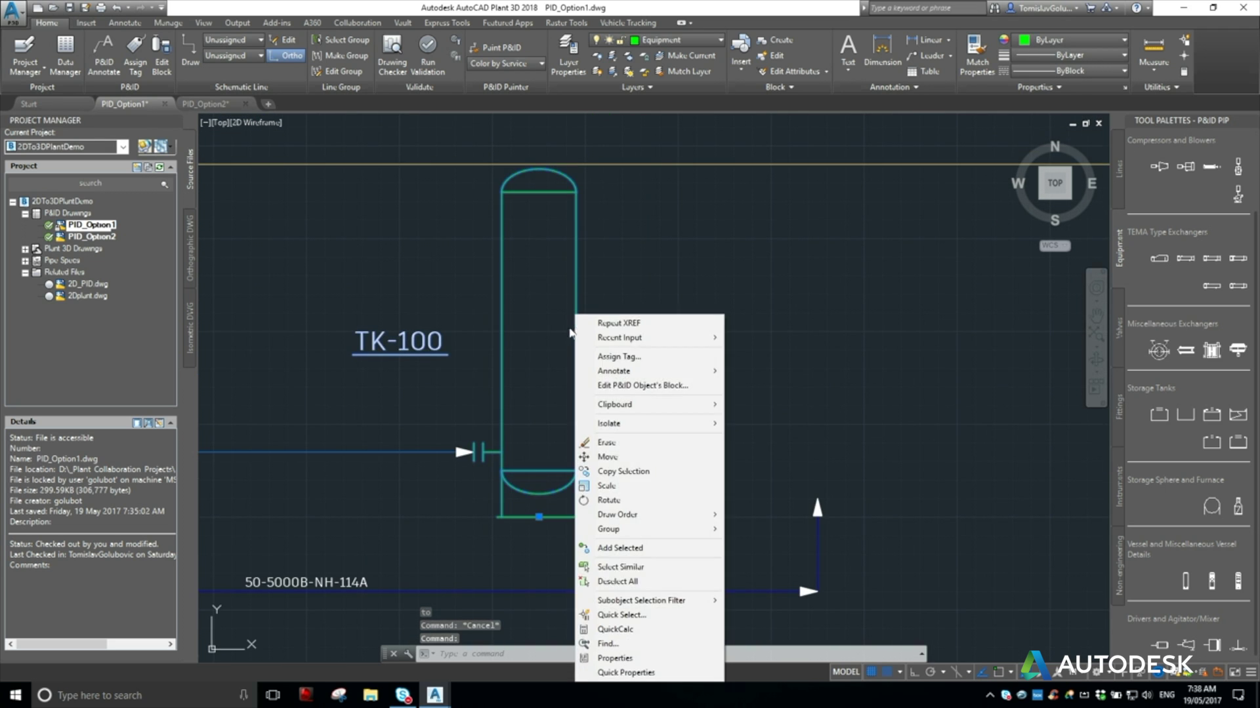
{"action": "left_click", "coordinate": [610, 387]}
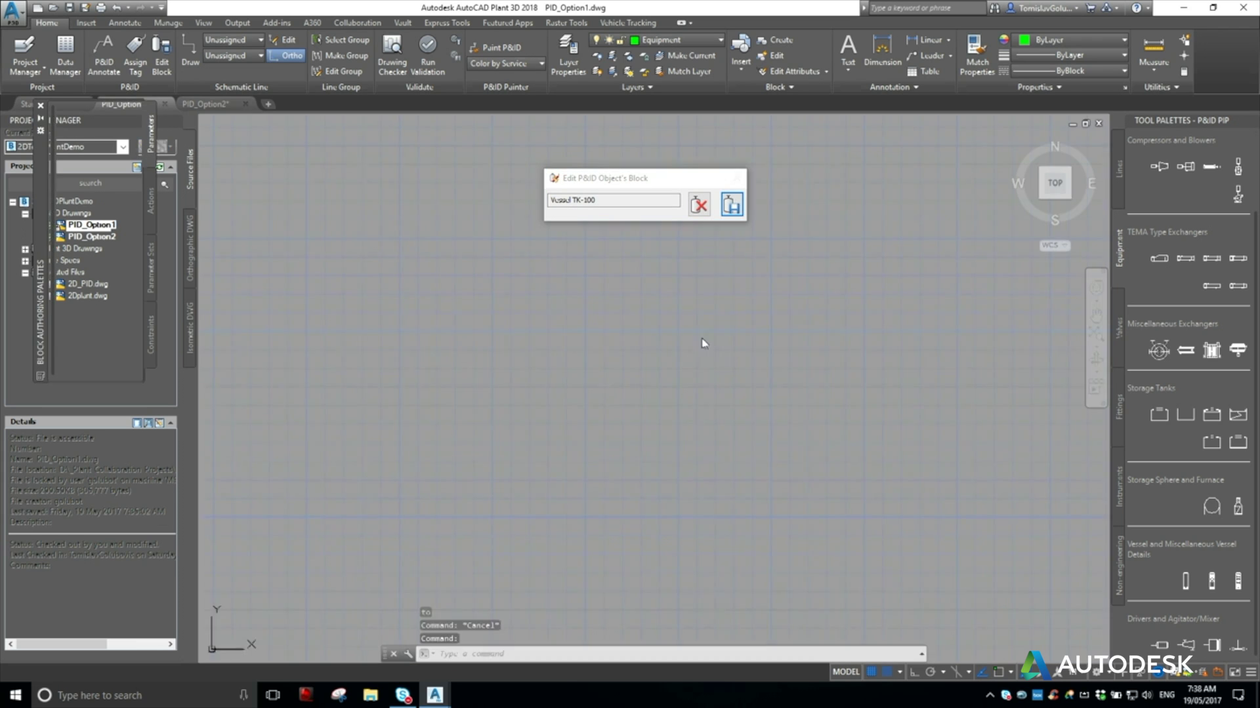
{"action": "middle_click_drag", "start_coordinate": [816, 346], "coordinate": [563, 343]}
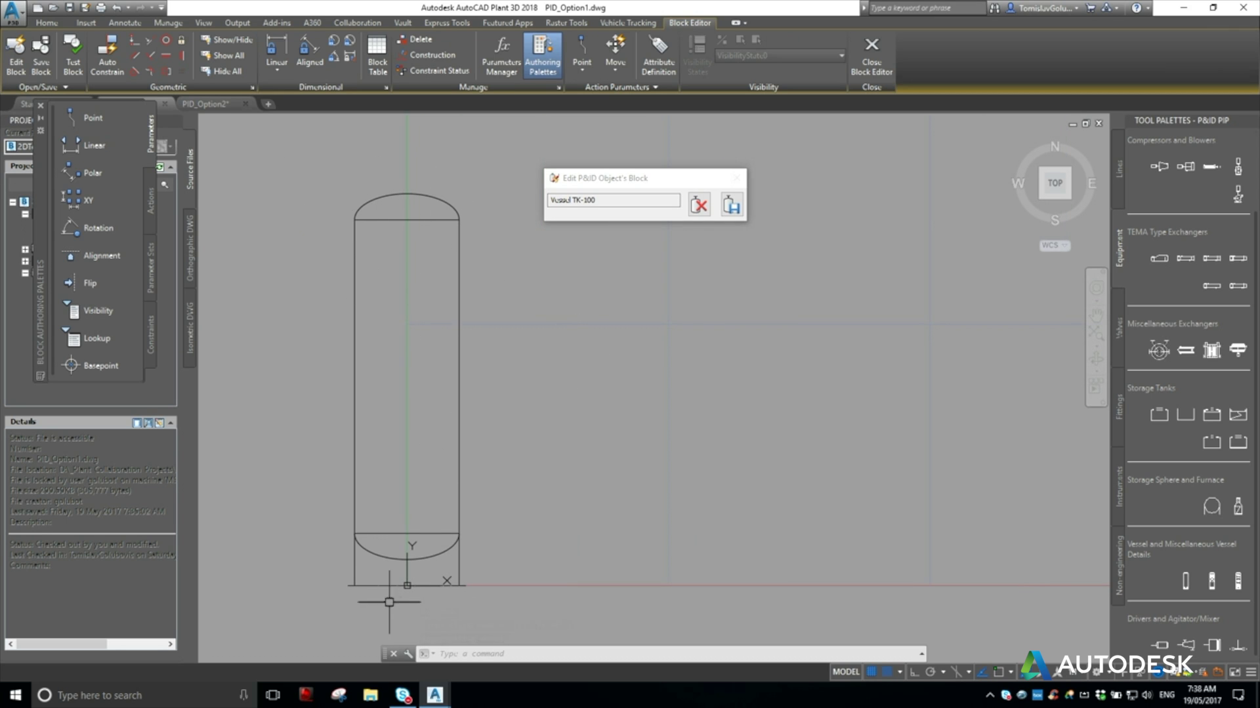
{"action": "left_click", "coordinate": [699, 206]}
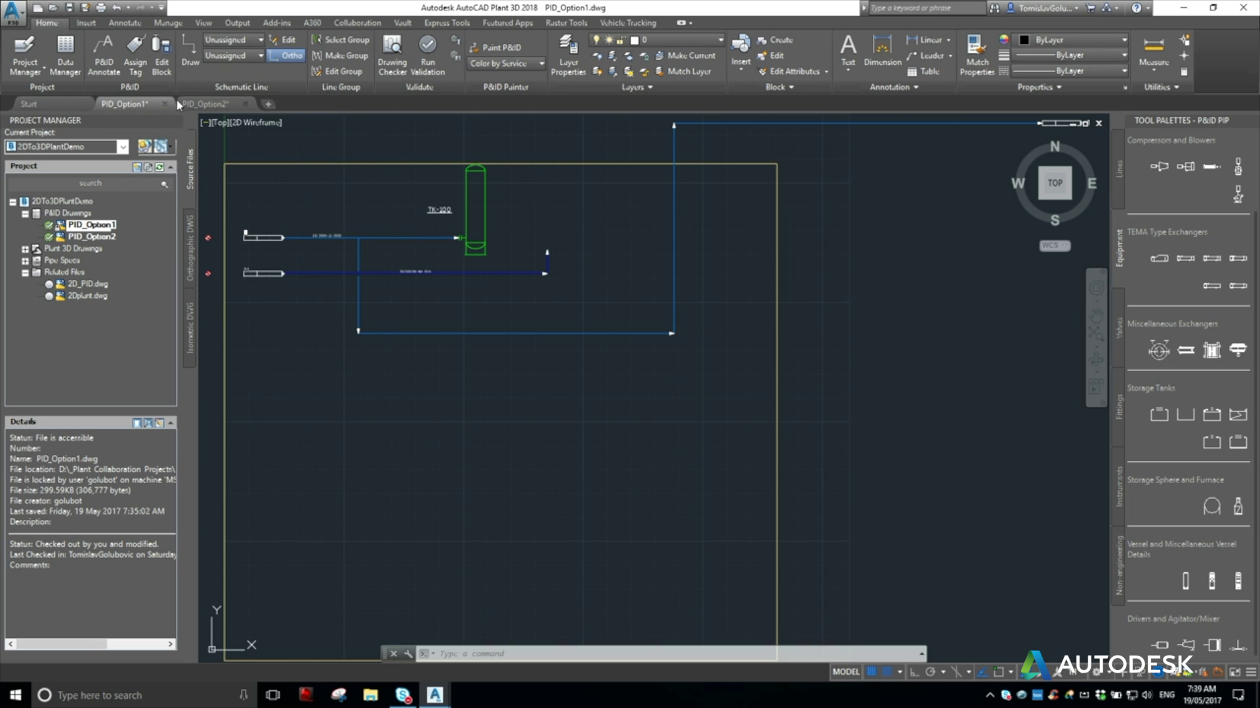
- Open 2D_PID.dwg and copy the window-selected UE-R12A-1 preheater geometry
{"action": "left_click", "coordinate": [202, 104]}
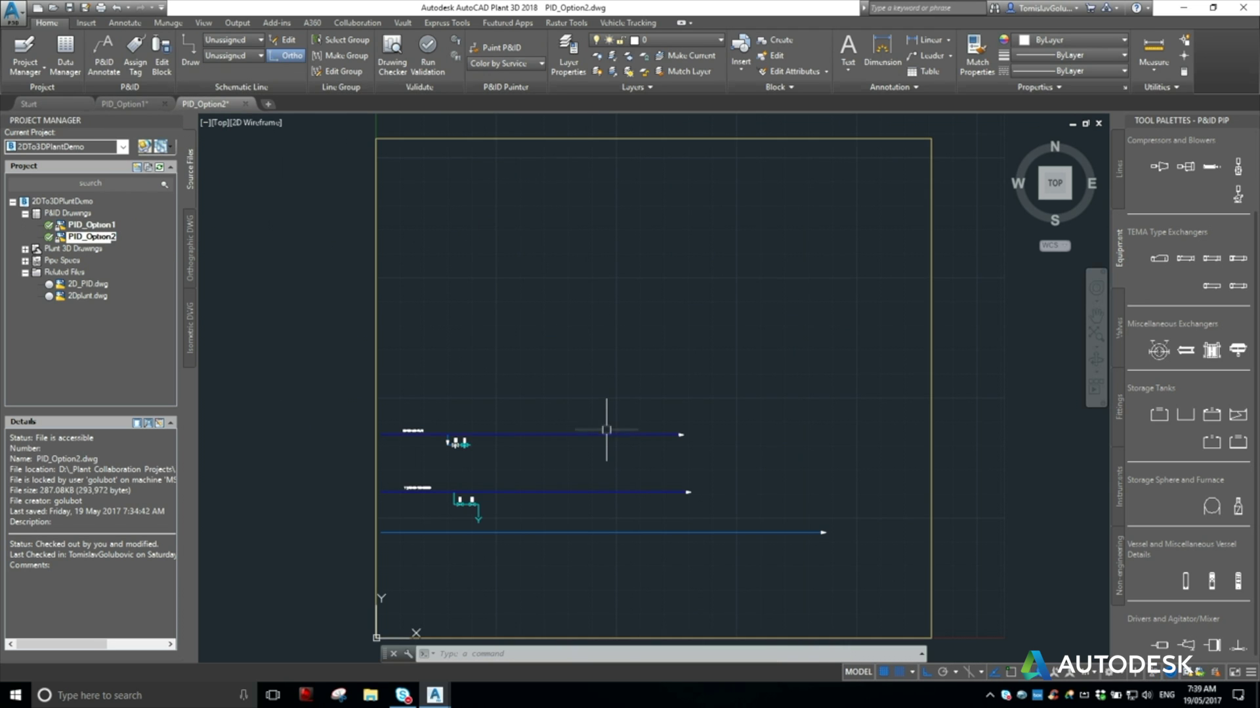
{"action": "middle_click_drag", "start_coordinate": [592, 450], "coordinate": [614, 400]}
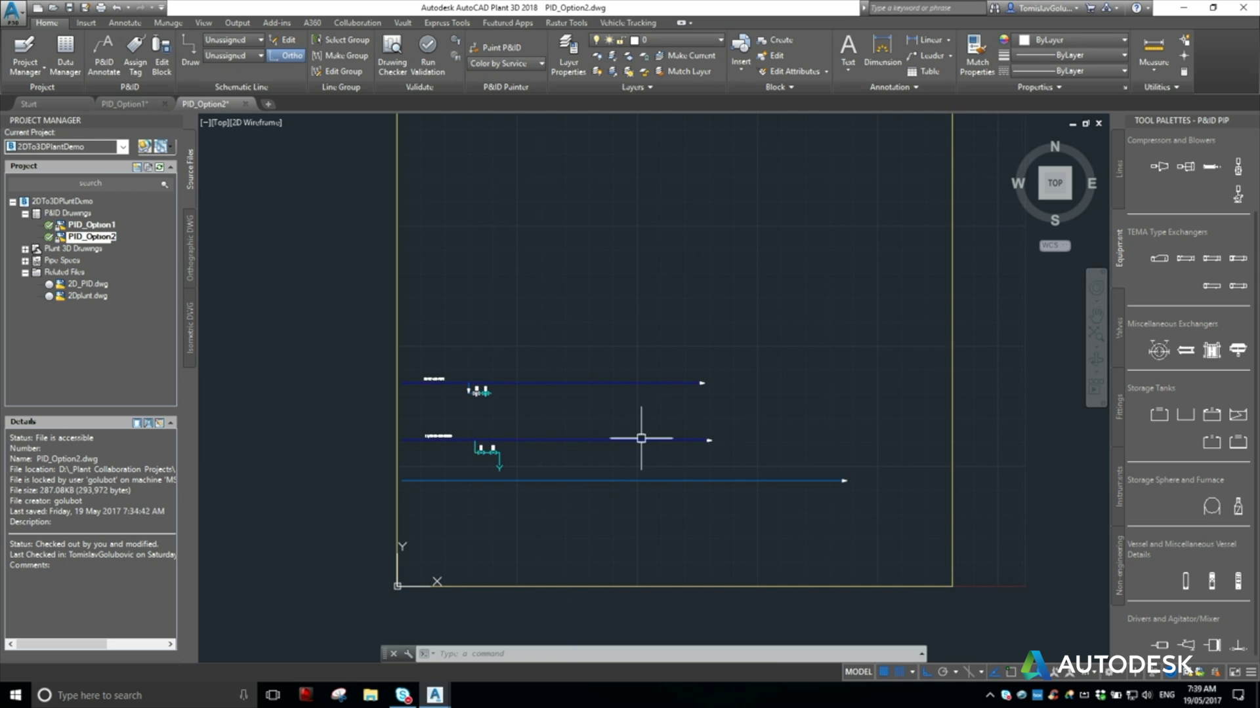
{"action": "left_click", "coordinate": [84, 284]}
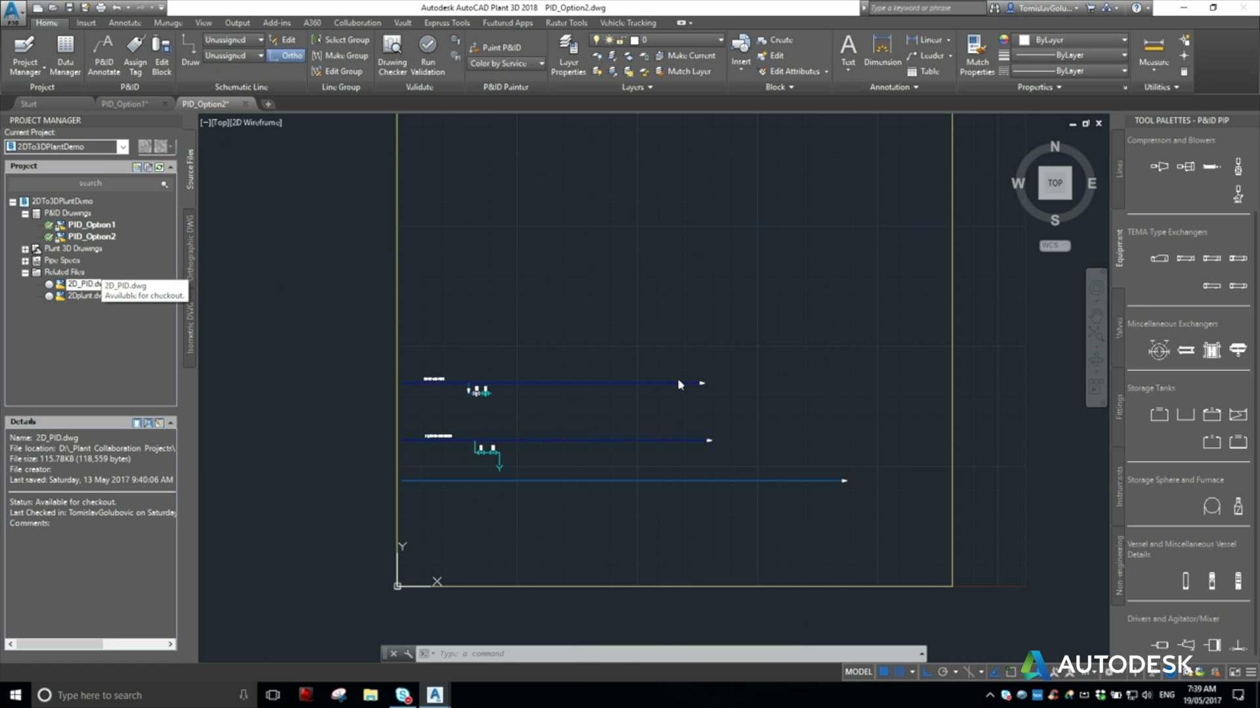
{"action": "scroll", "coordinate": [430, 343], "scroll_direction": "up", "scroll_amount": 6}
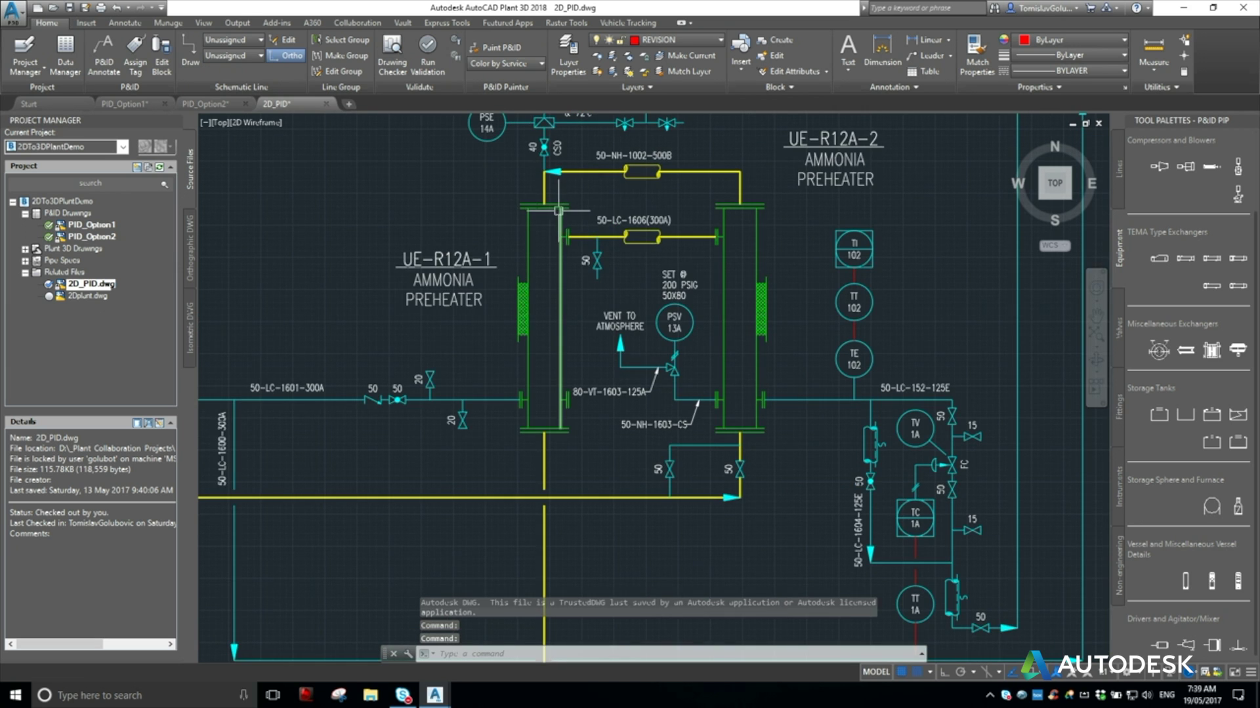
{"action": "scroll", "coordinate": [568, 249], "scroll_direction": "up", "scroll_amount": 2}
{"action": "left_click", "coordinate": [483, 167]}
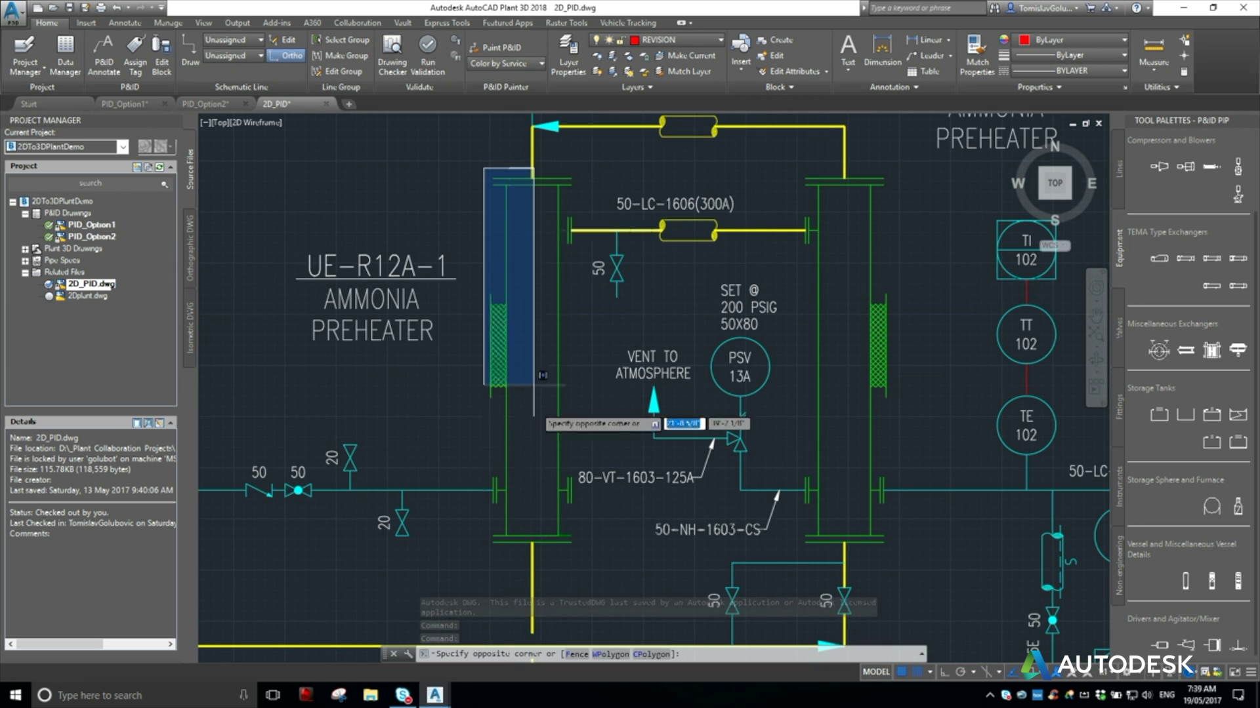
{"action": "left_click", "coordinate": [587, 573]}
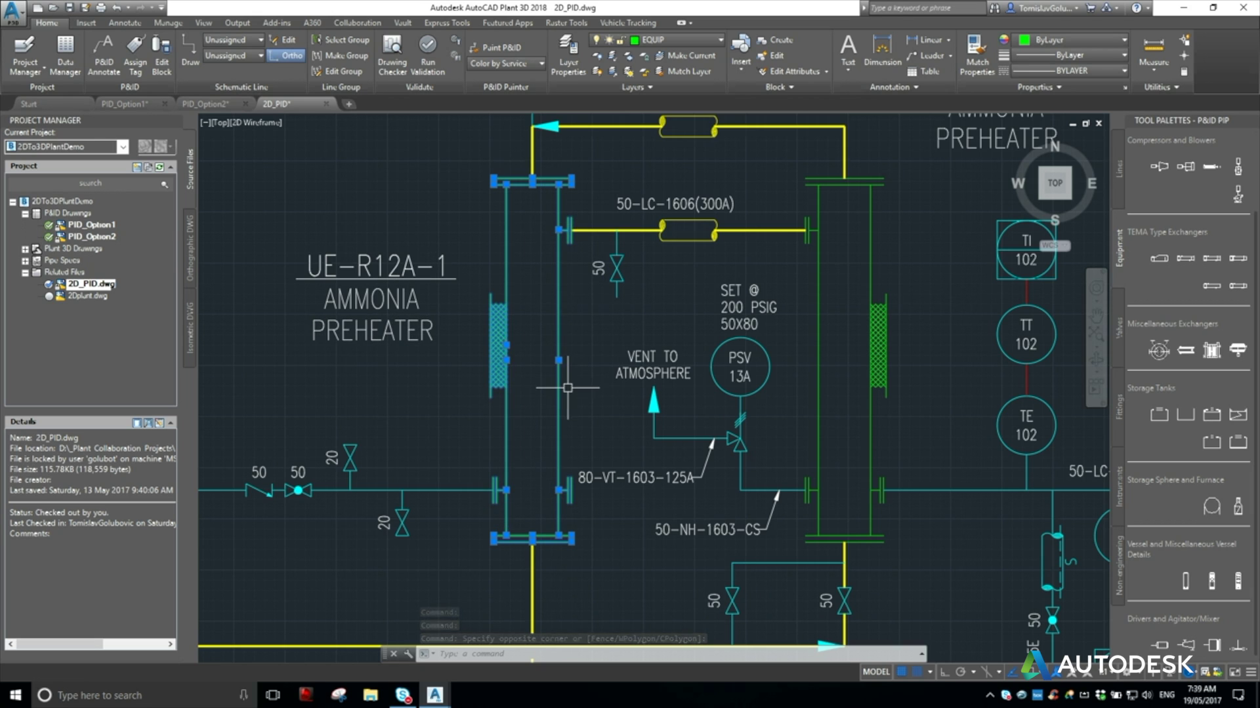
{"action": "key", "text": "ctrl+c"}
- Paste the preheater into PID_Option2 above the existing lines
{"action": "left_click", "coordinate": [203, 105]}
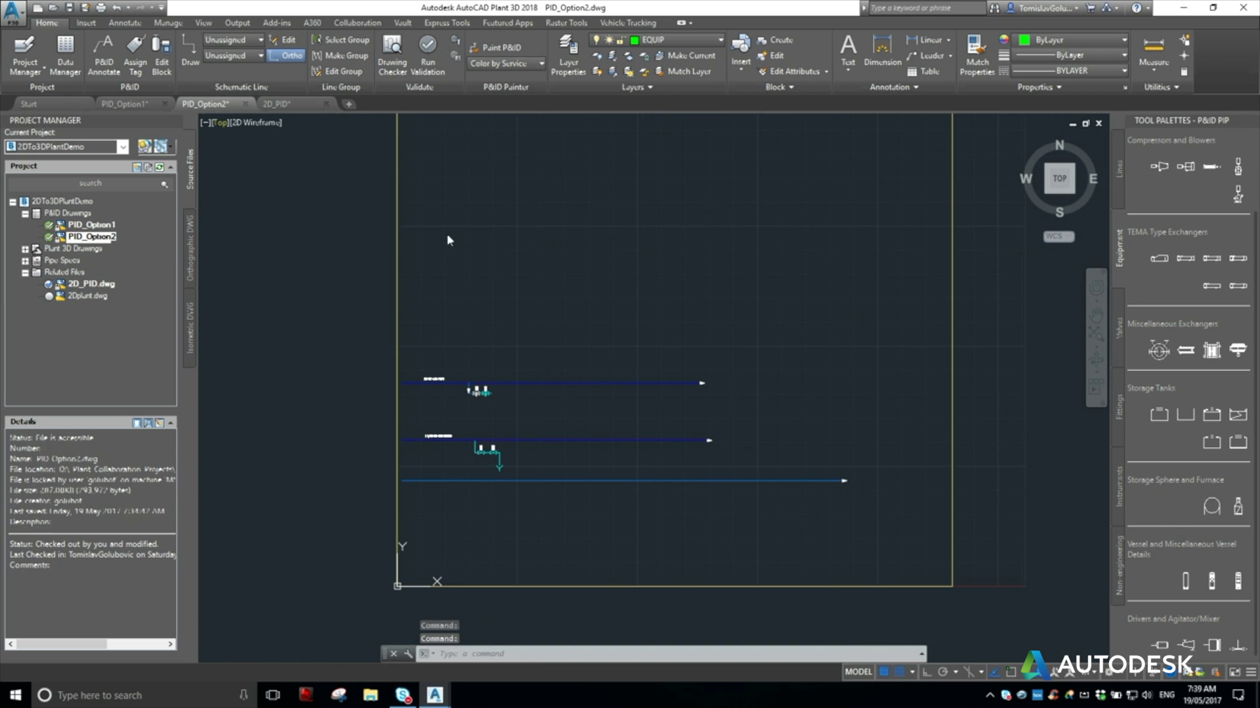
{"action": "key", "text": "ctrl+v"}
{"action": "left_click", "coordinate": [570, 275]}
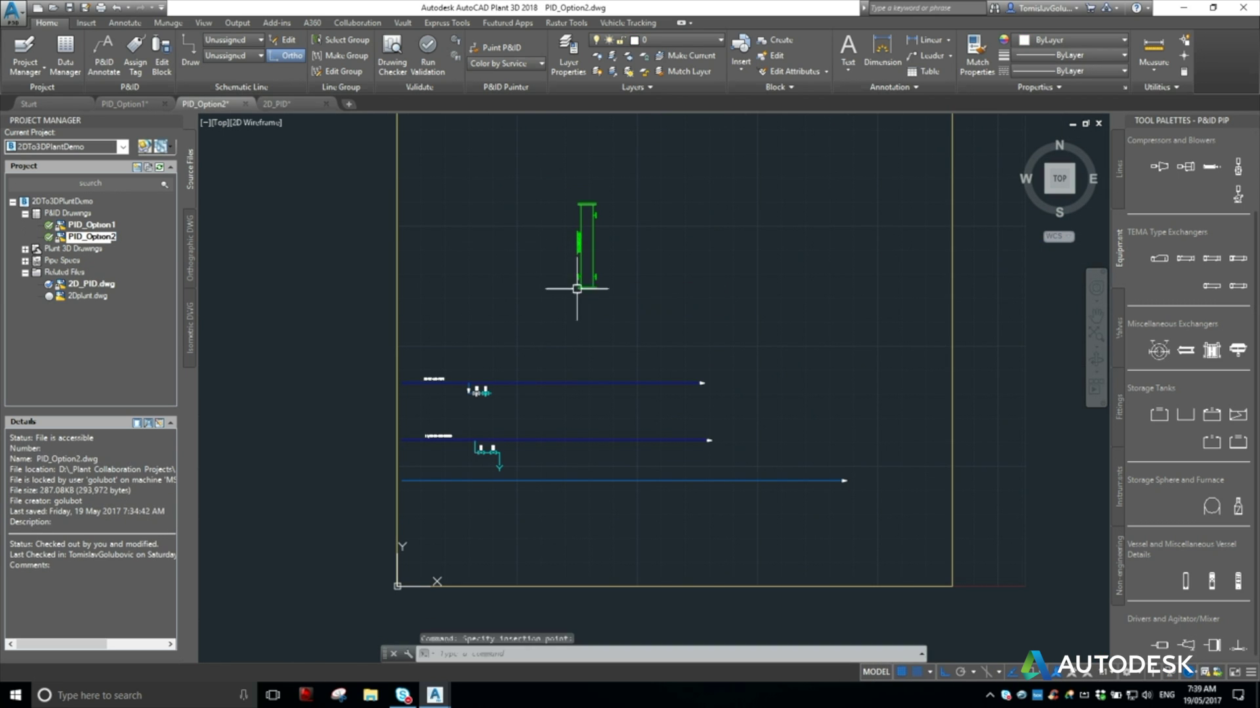
{"action": "scroll", "coordinate": [618, 273], "scroll_direction": "up", "scroll_amount": 5}
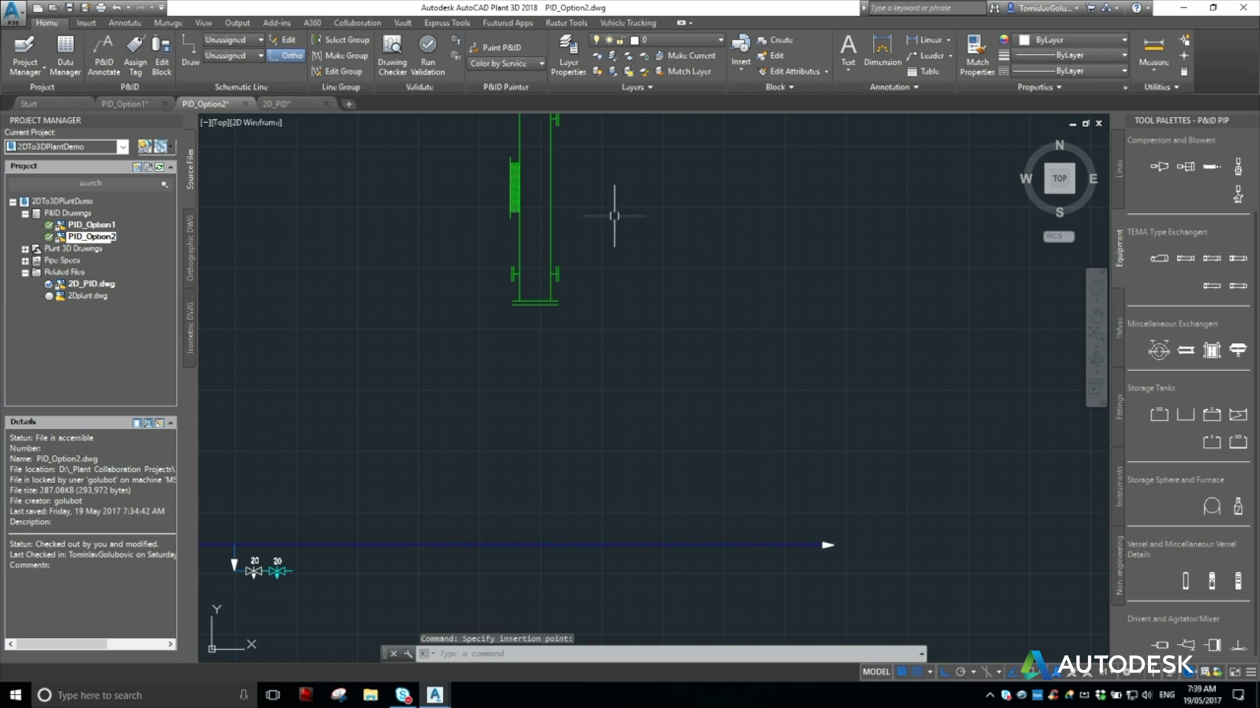
{"action": "middle_click_drag", "start_coordinate": [614, 210], "coordinate": [611, 369]}
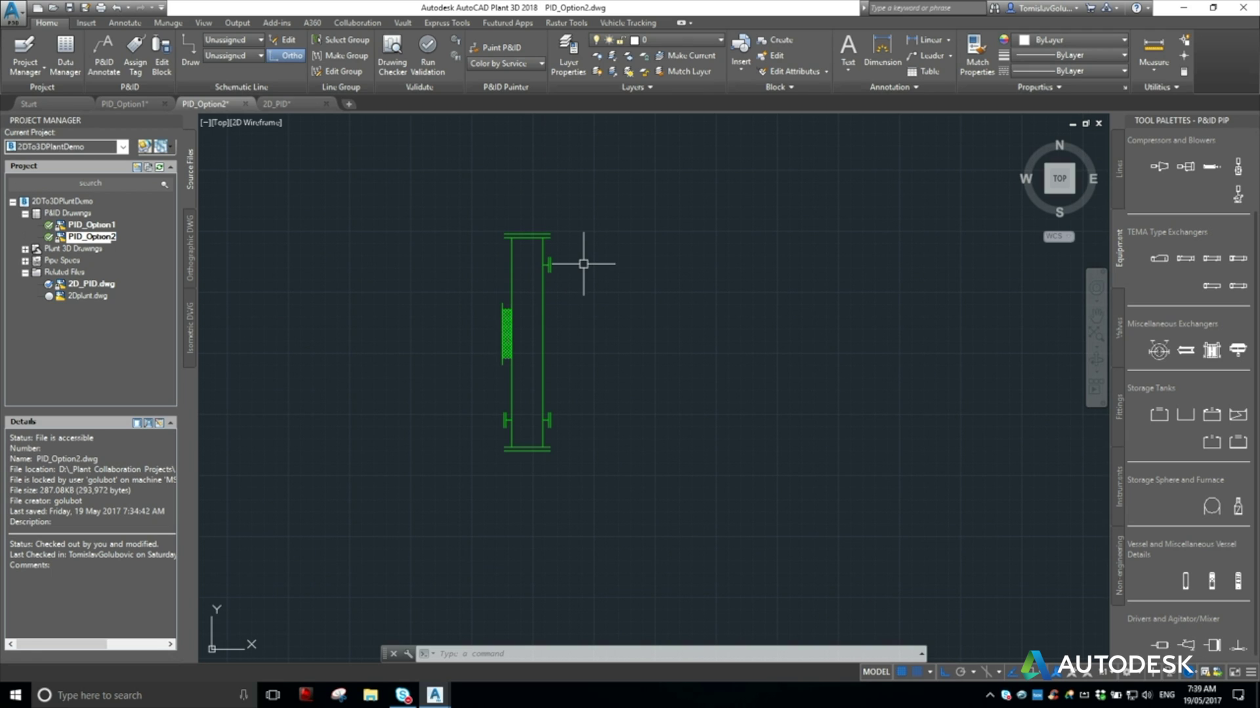
- Define block PREHEATER from the 10 preheater objects, based at the bottom line's midpoint, converting them
{"action": "type", "text": "block"}
{"action": "key", "text": "Return"}
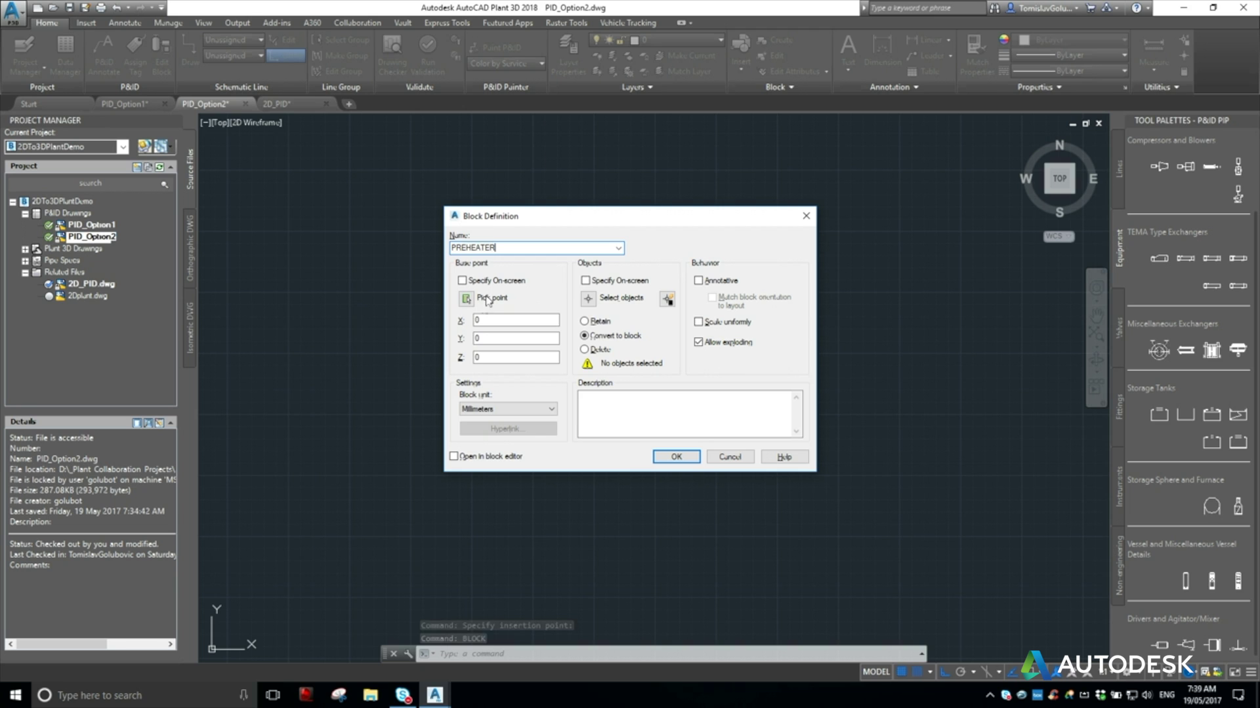
{"action": "left_click", "coordinate": [462, 280]}
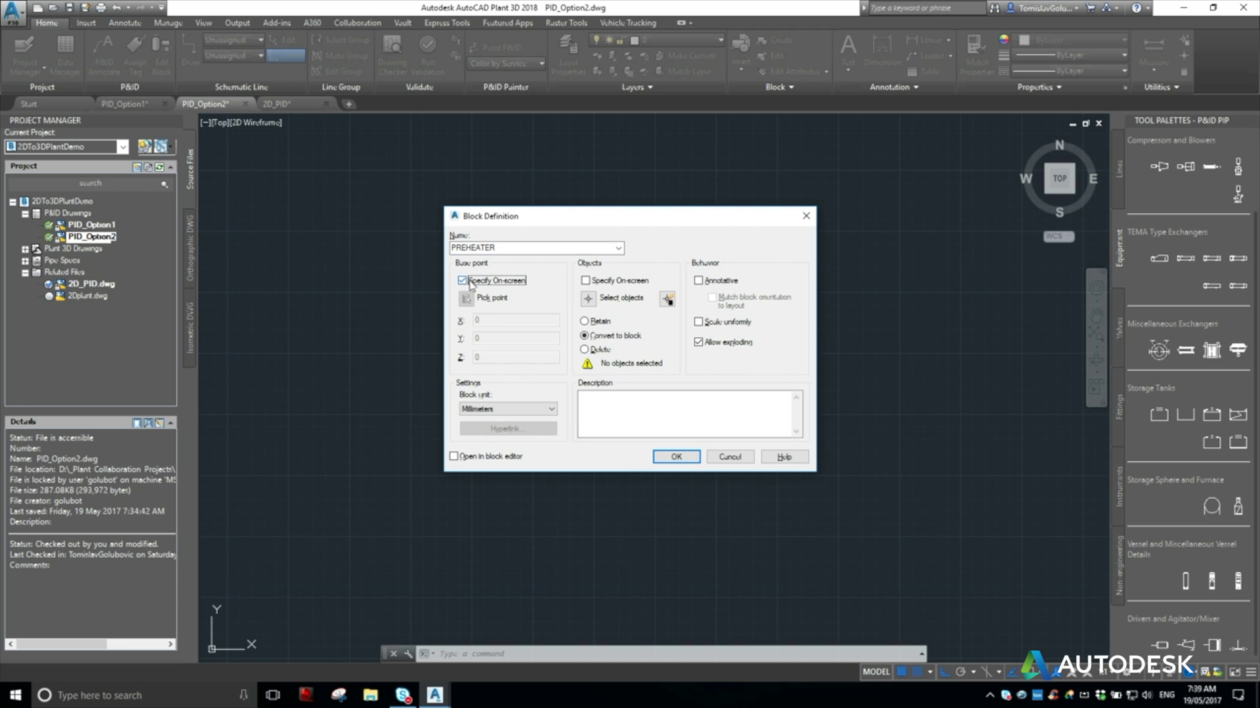
{"action": "left_click", "coordinate": [676, 456]}
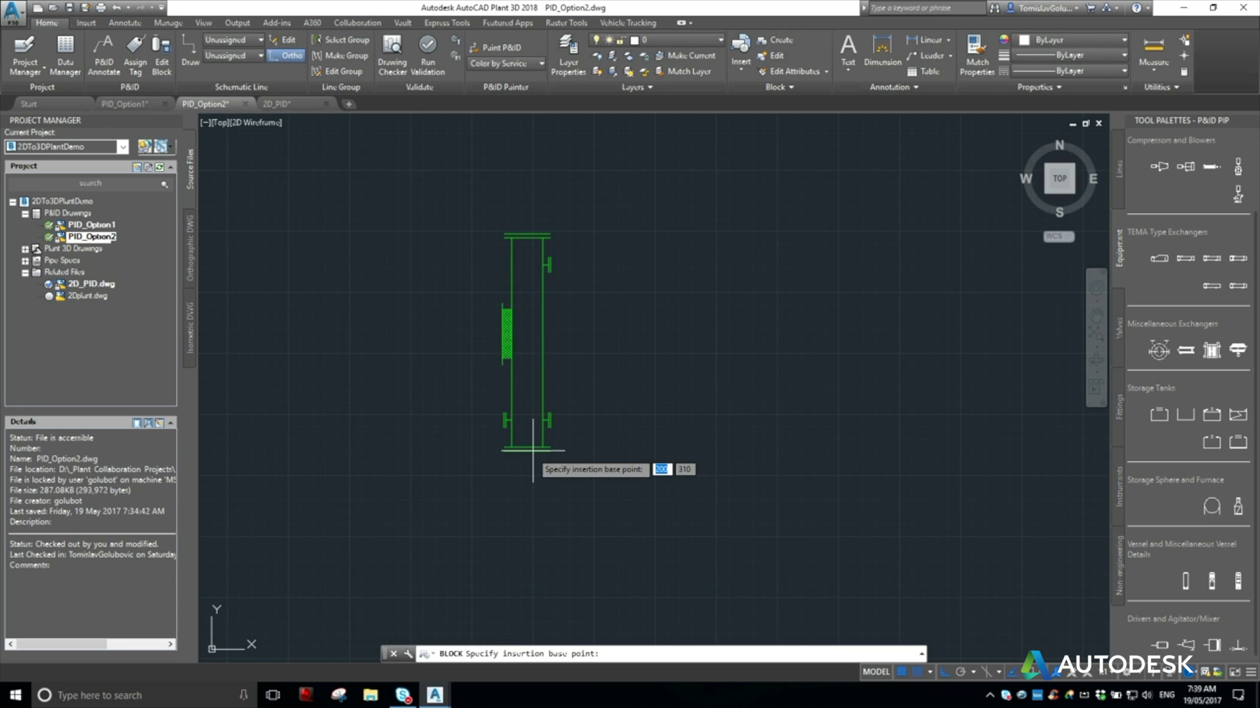
{"action": "type", "text": "mid"}
{"action": "key", "text": "Return"}
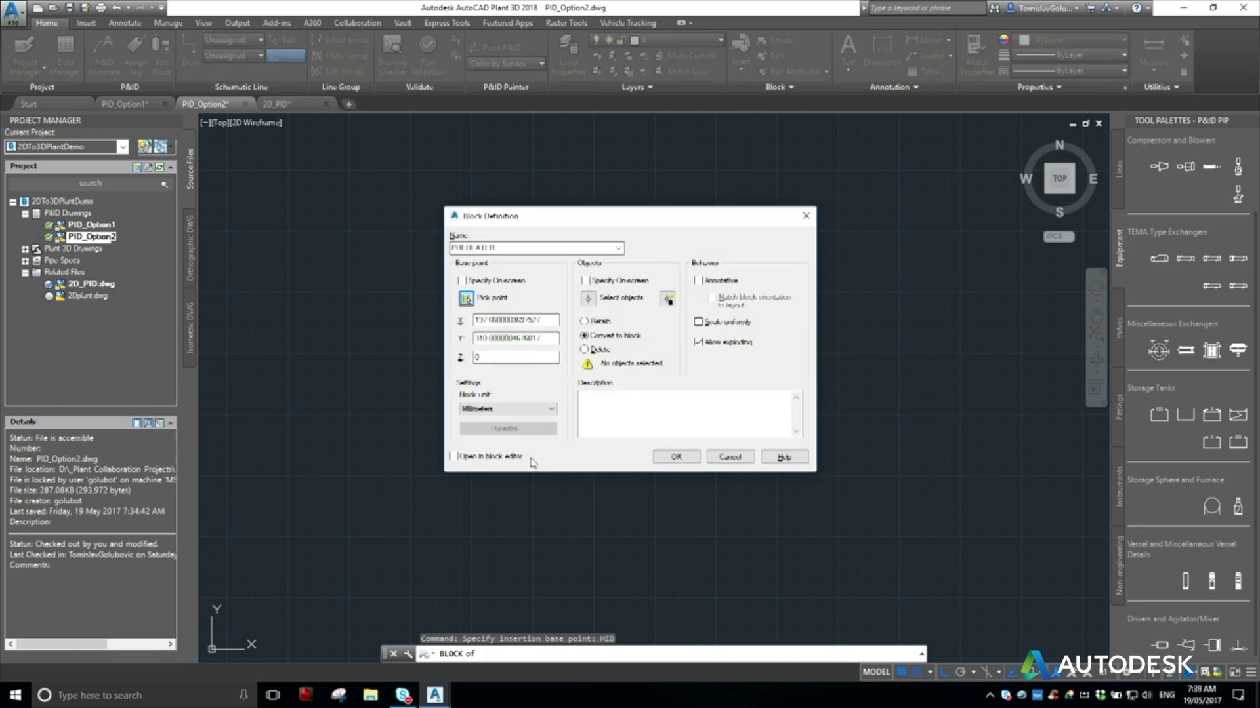
{"action": "left_click", "coordinate": [588, 299]}
{"action": "left_click", "coordinate": [407, 170]}
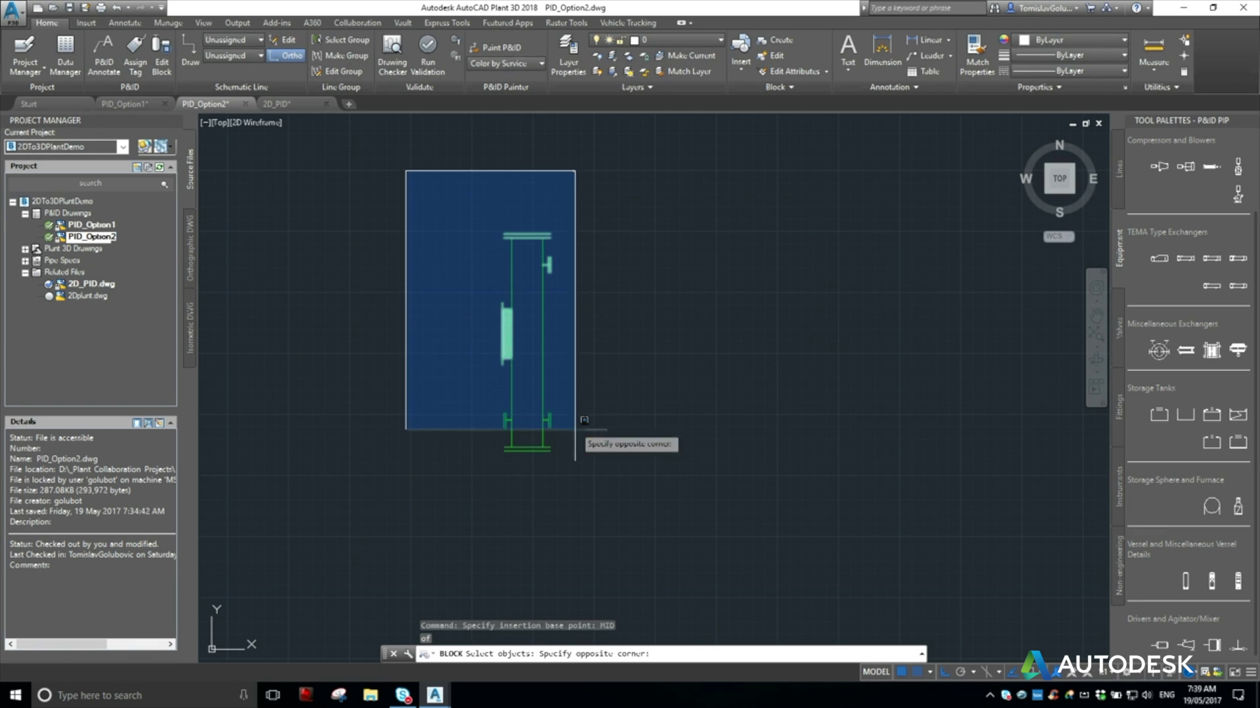
{"action": "left_click", "coordinate": [584, 435]}
{"action": "key", "text": "Return"}
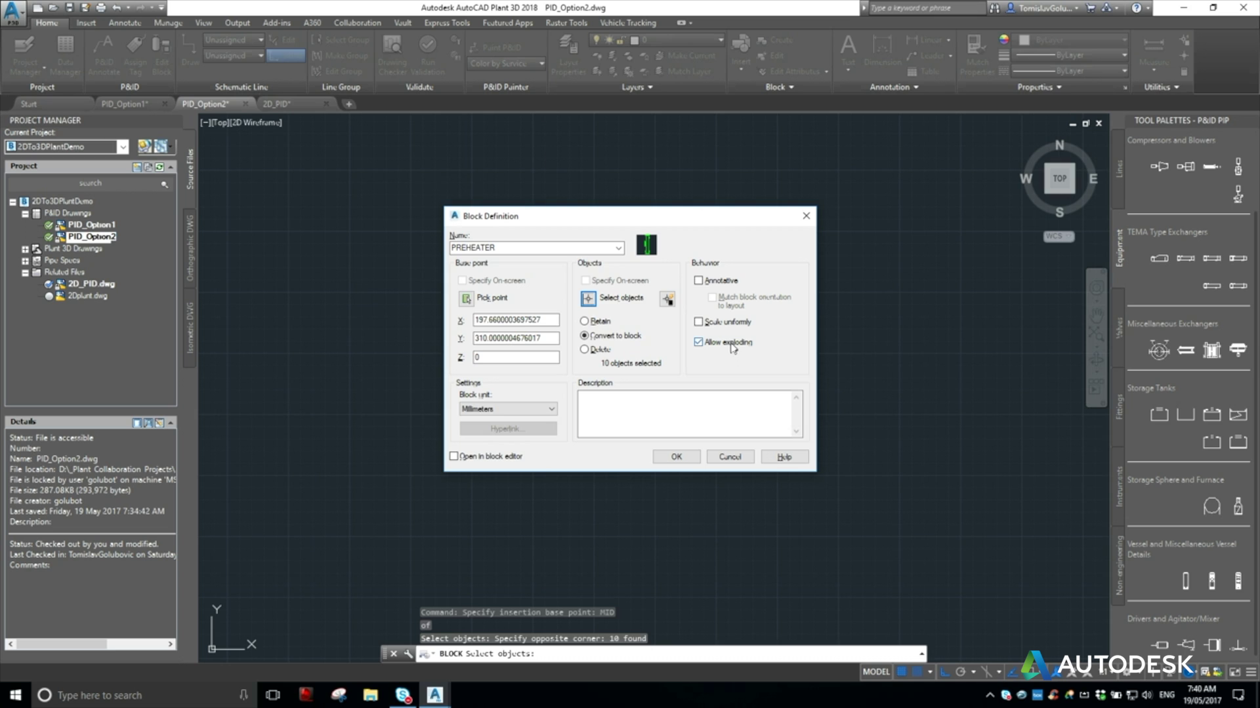
{"action": "left_click", "coordinate": [676, 458]}
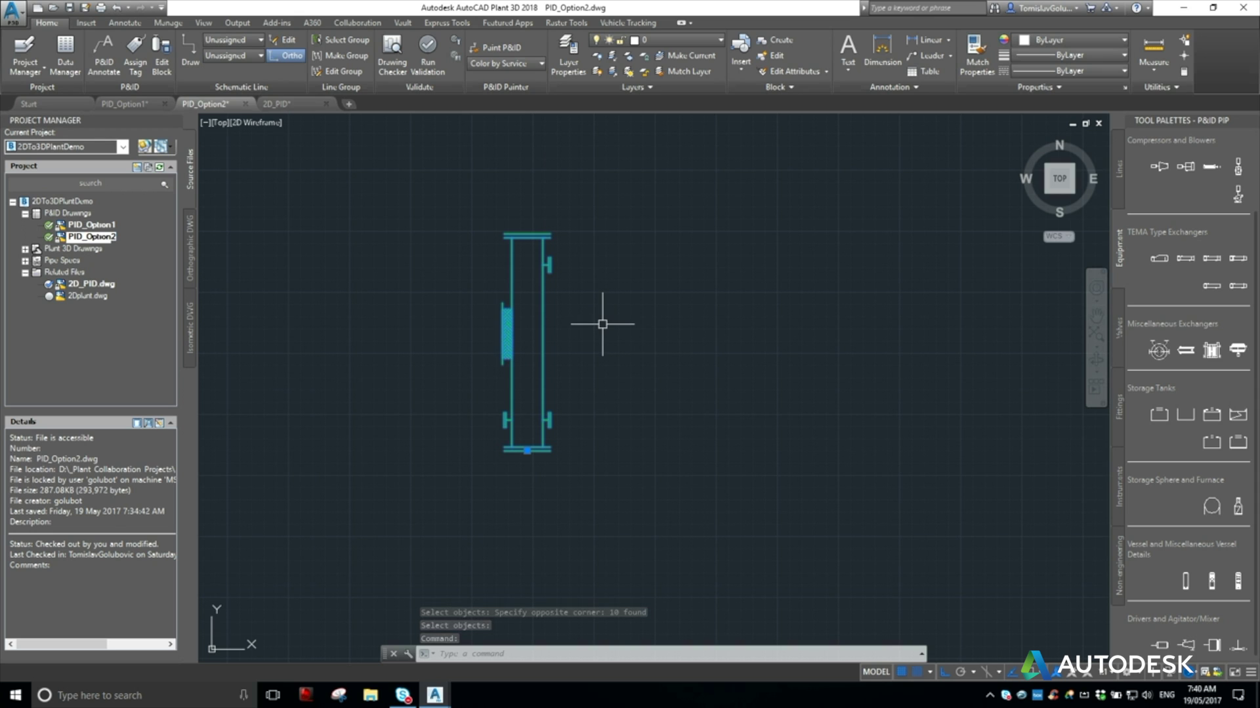
- Convert the PREHEATER block to a P&ID object of class Equipment > Tanks > Vessel
{"action": "right_click", "coordinate": [590, 328]}
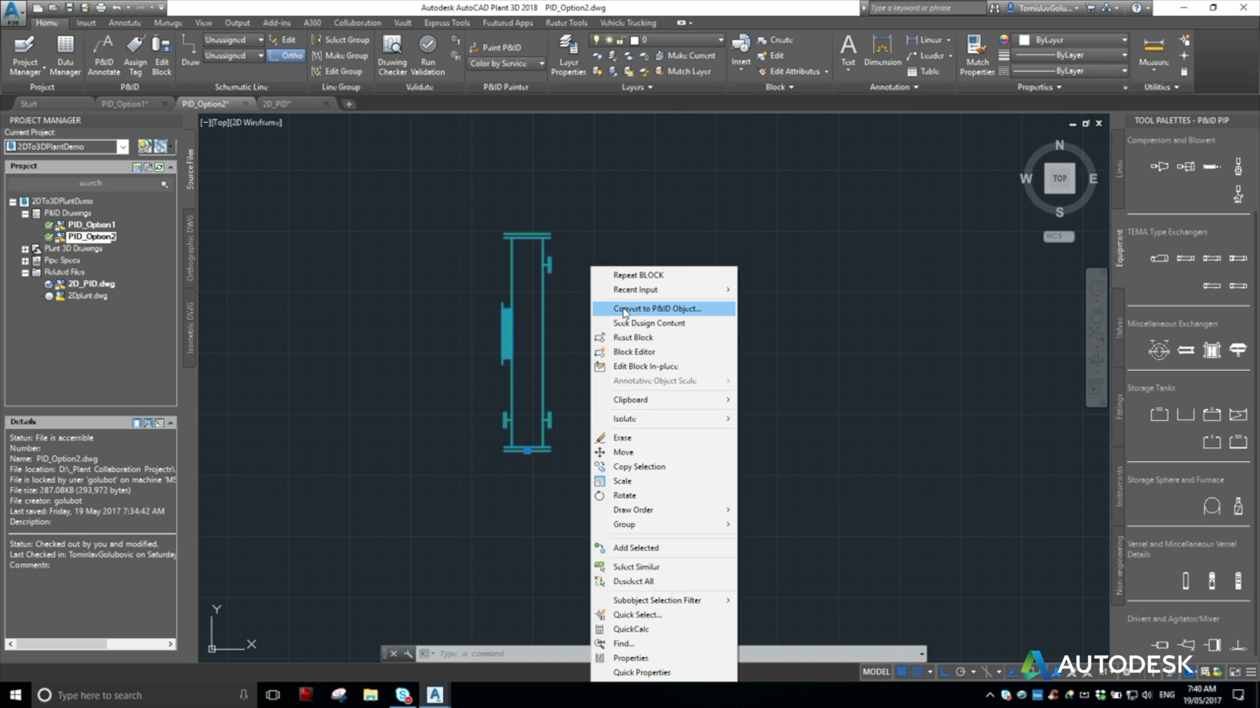
{"action": "left_click", "coordinate": [623, 309]}
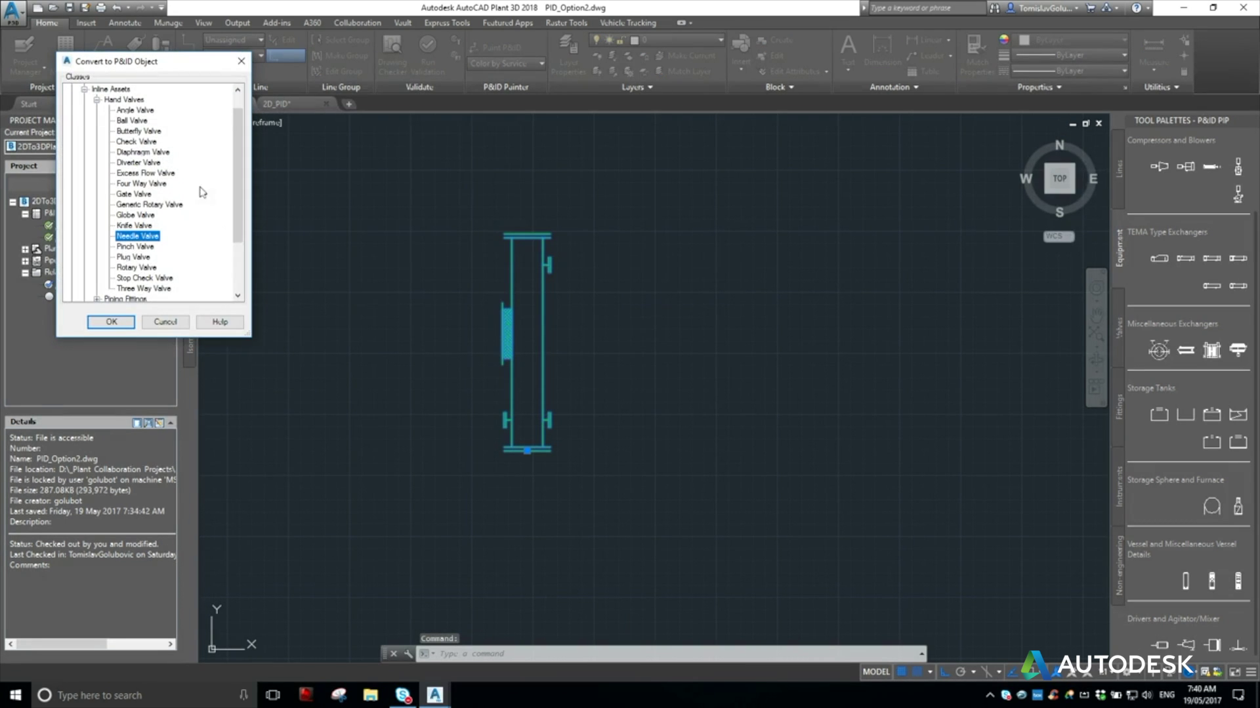
{"action": "left_click", "coordinate": [84, 89]}
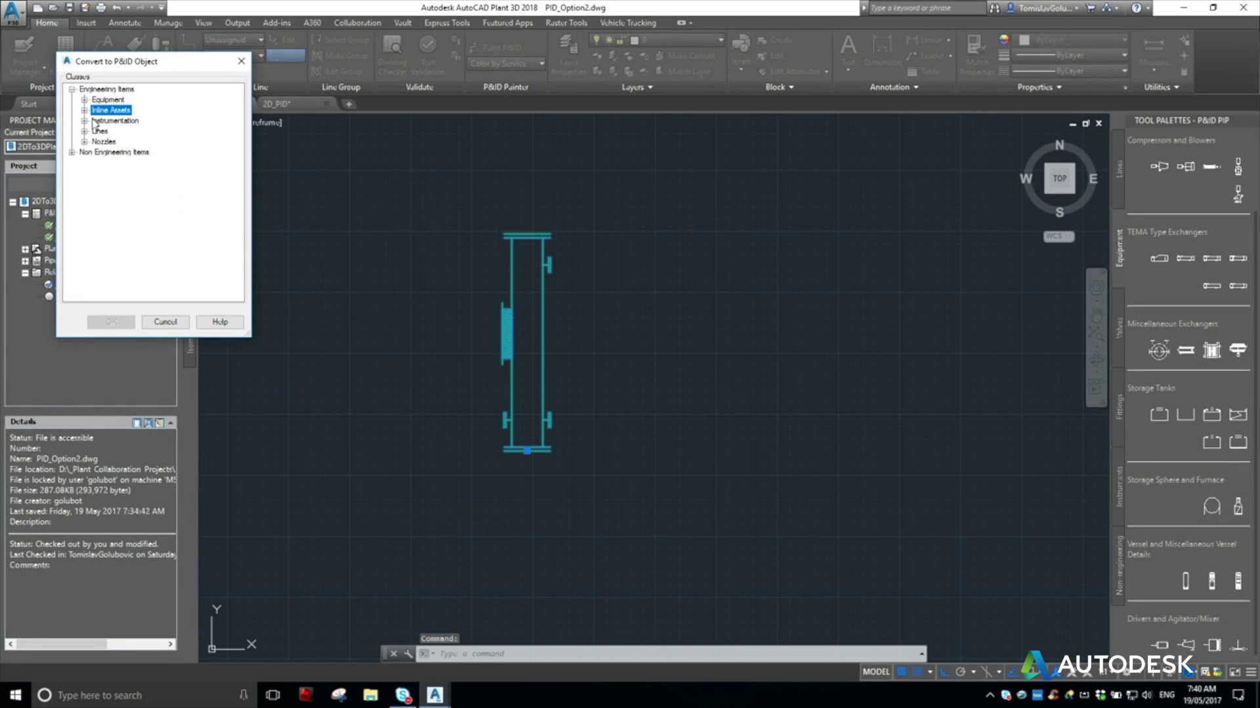
{"action": "left_click", "coordinate": [85, 99]}
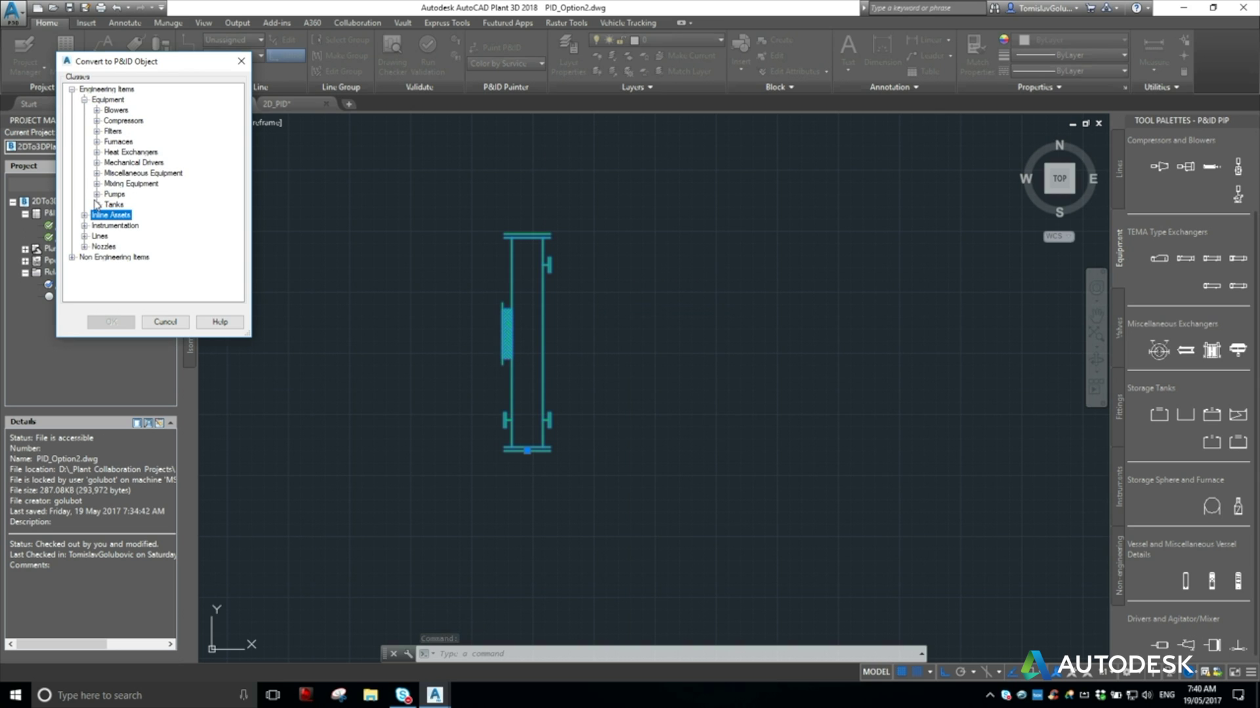
{"action": "left_click", "coordinate": [97, 174]}
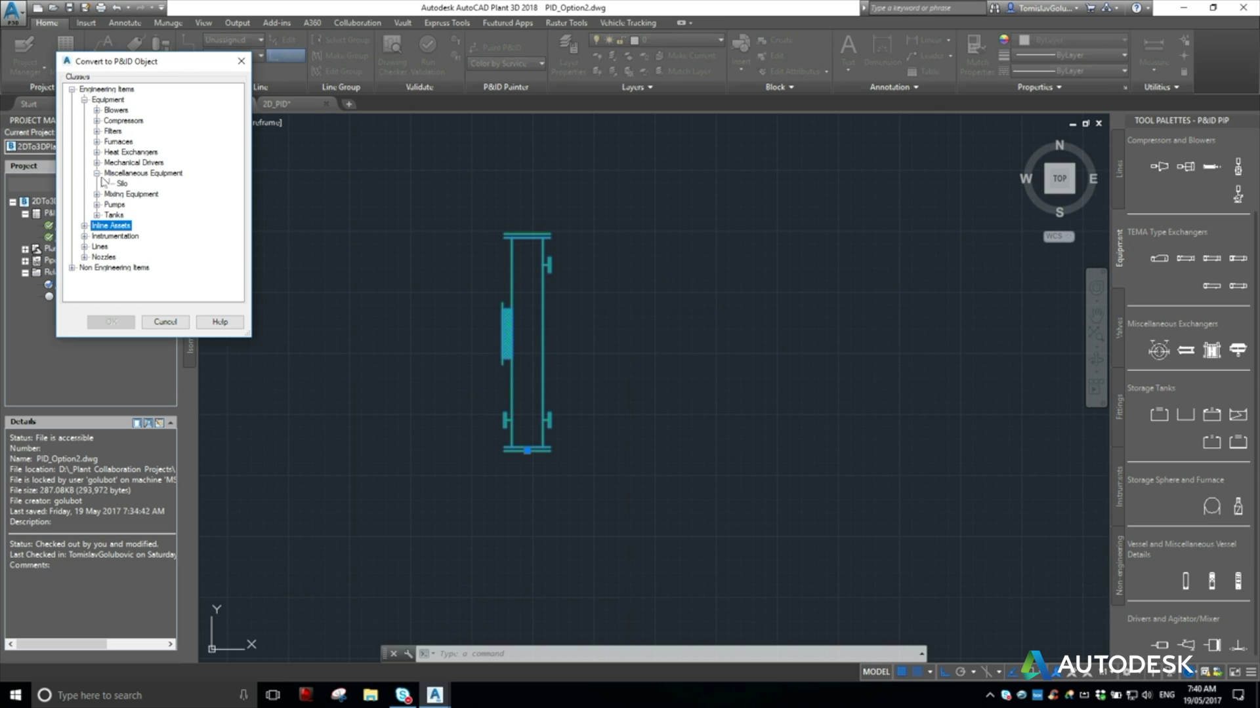
{"action": "left_click", "coordinate": [97, 173]}
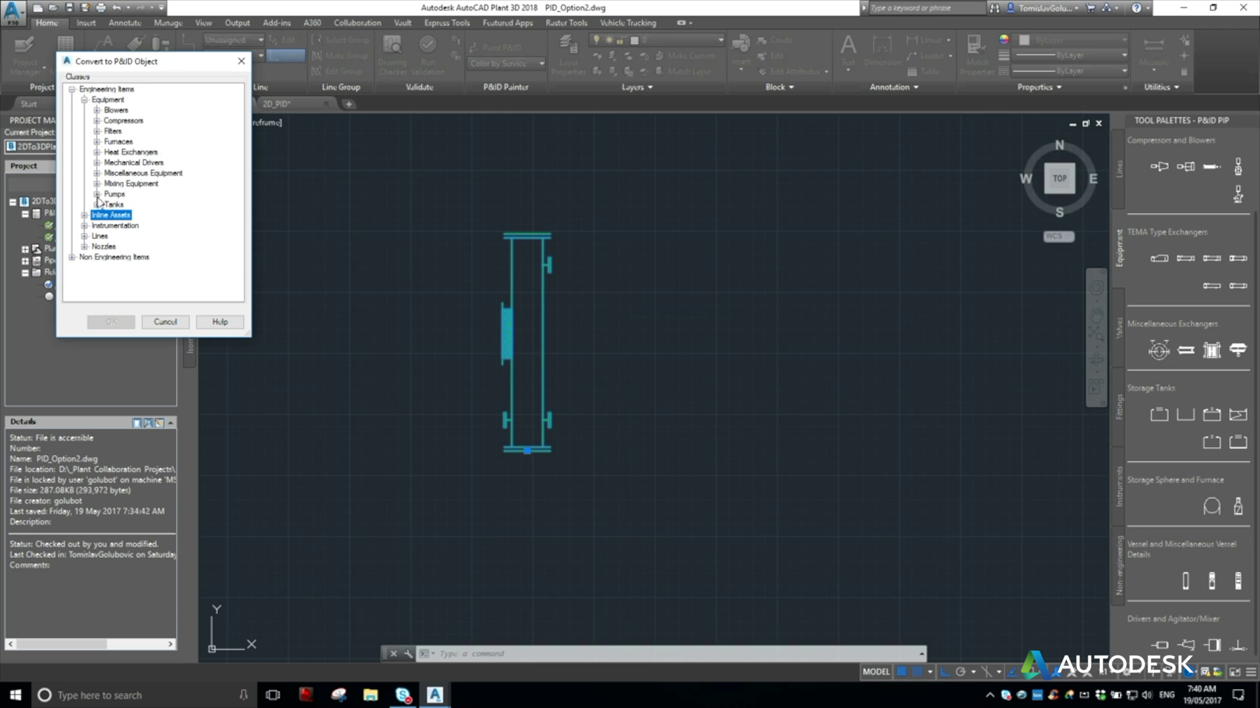
{"action": "left_click", "coordinate": [97, 204]}
{"action": "left_click", "coordinate": [128, 267]}
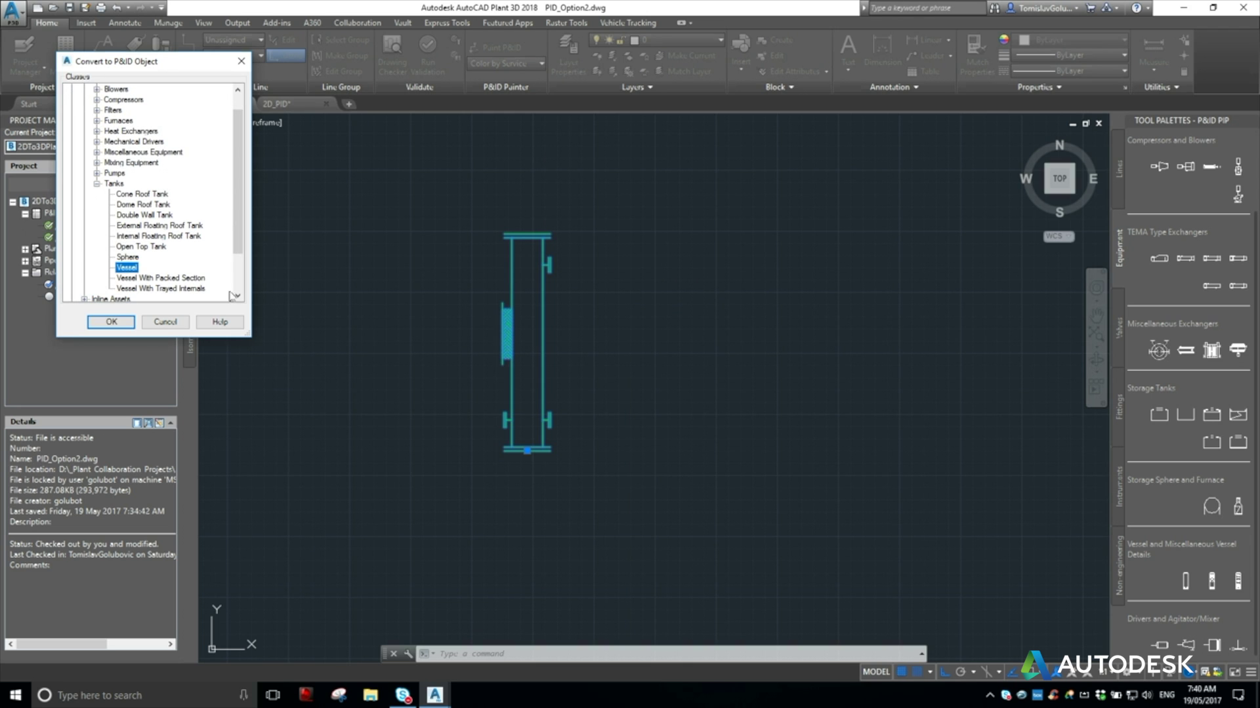
{"action": "left_click", "coordinate": [114, 322]}
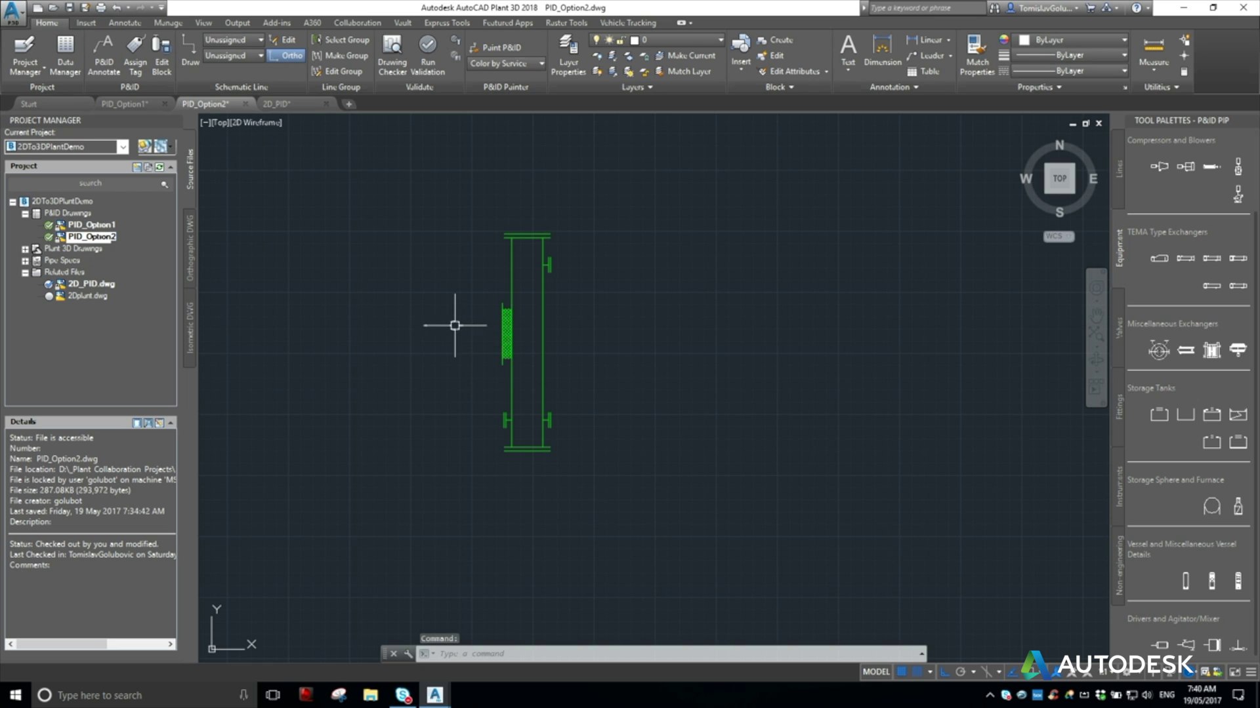
- Add an equipment tag annotation to the converted tank, placed below it
{"action": "left_click", "coordinate": [509, 369]}
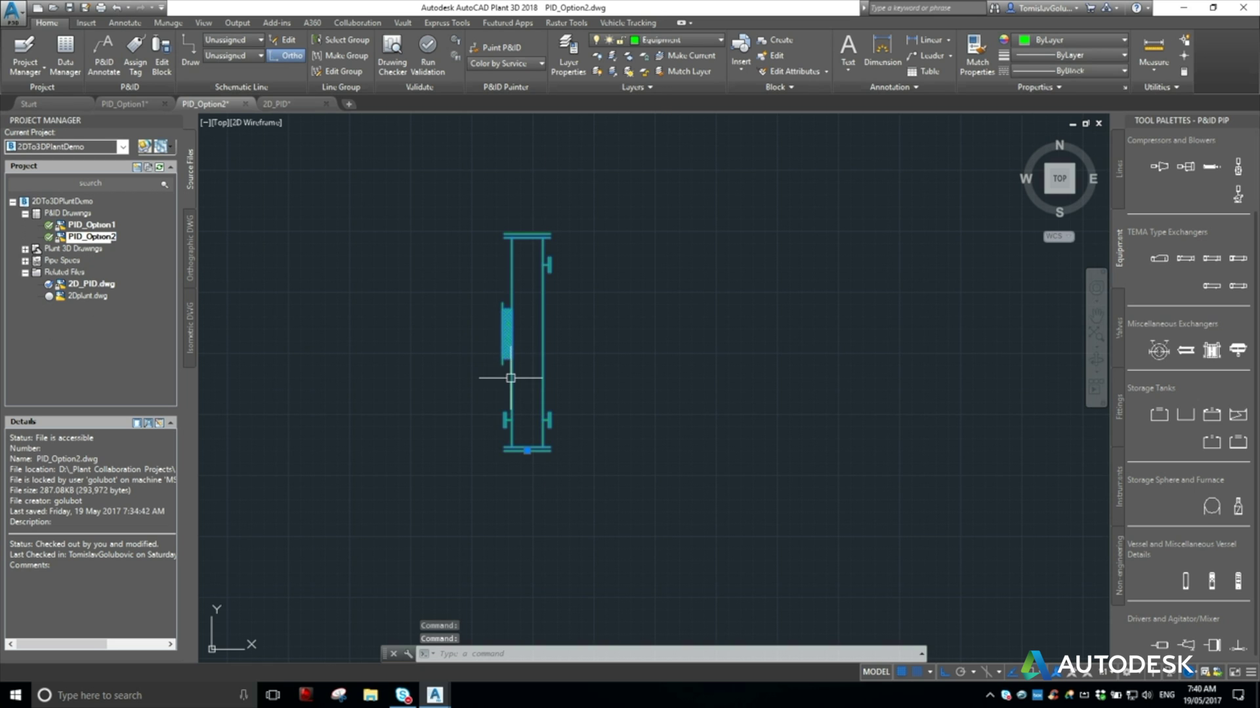
{"action": "right_click", "coordinate": [511, 368]}
{"action": "mouse_move", "coordinate": [551, 67]}
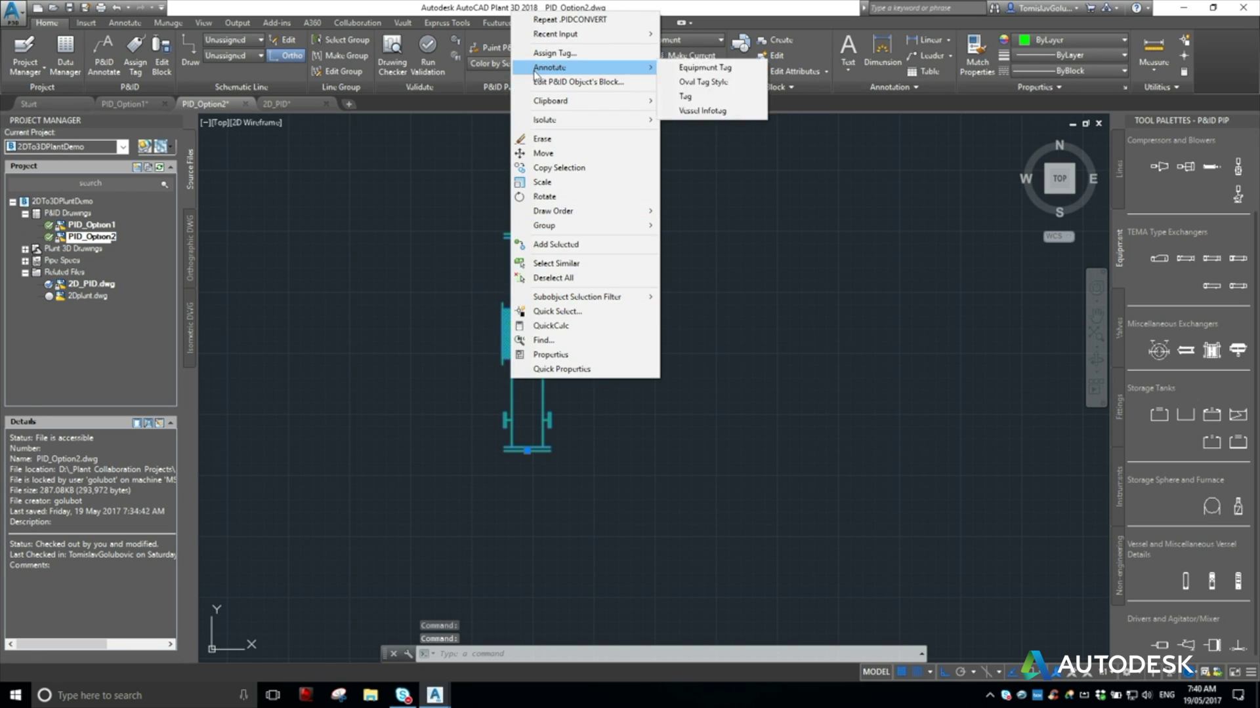
{"action": "left_click", "coordinate": [685, 68]}
{"action": "left_click", "coordinate": [527, 474]}
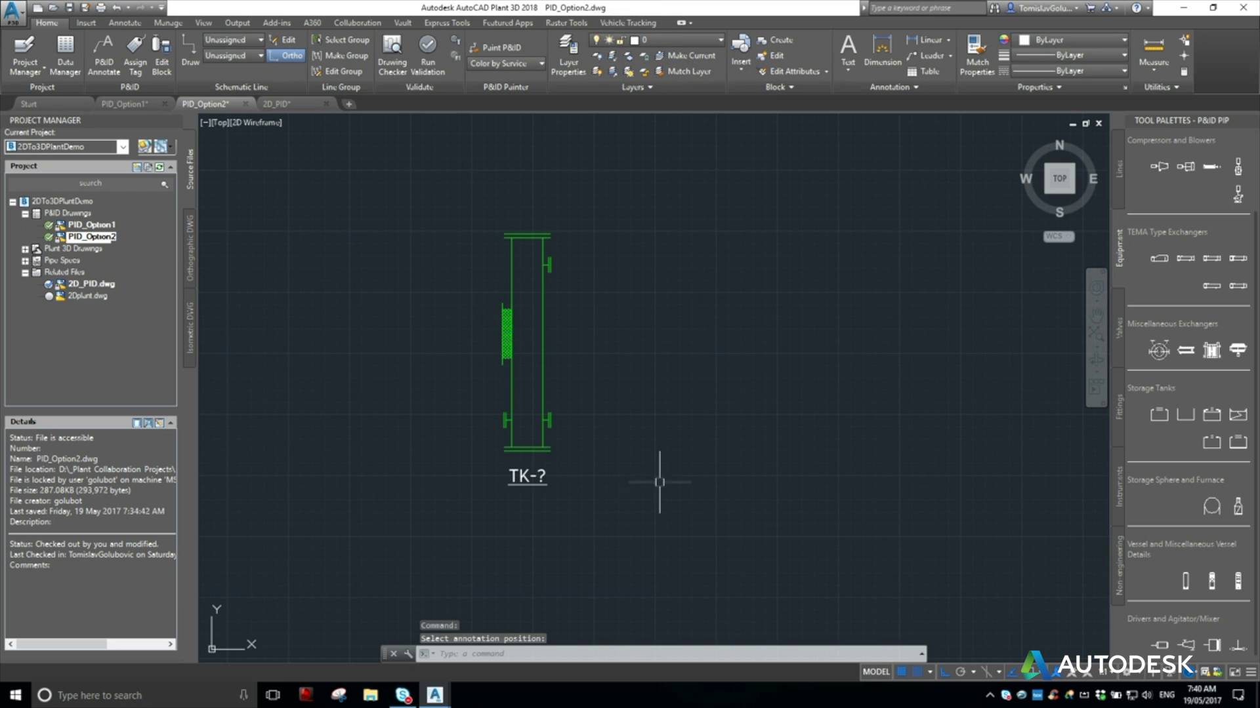
- Assign the tank the tag TK-1000 and zoom to drawing extents
{"action": "left_click", "coordinate": [532, 451]}
{"action": "right_click", "coordinate": [535, 452]}
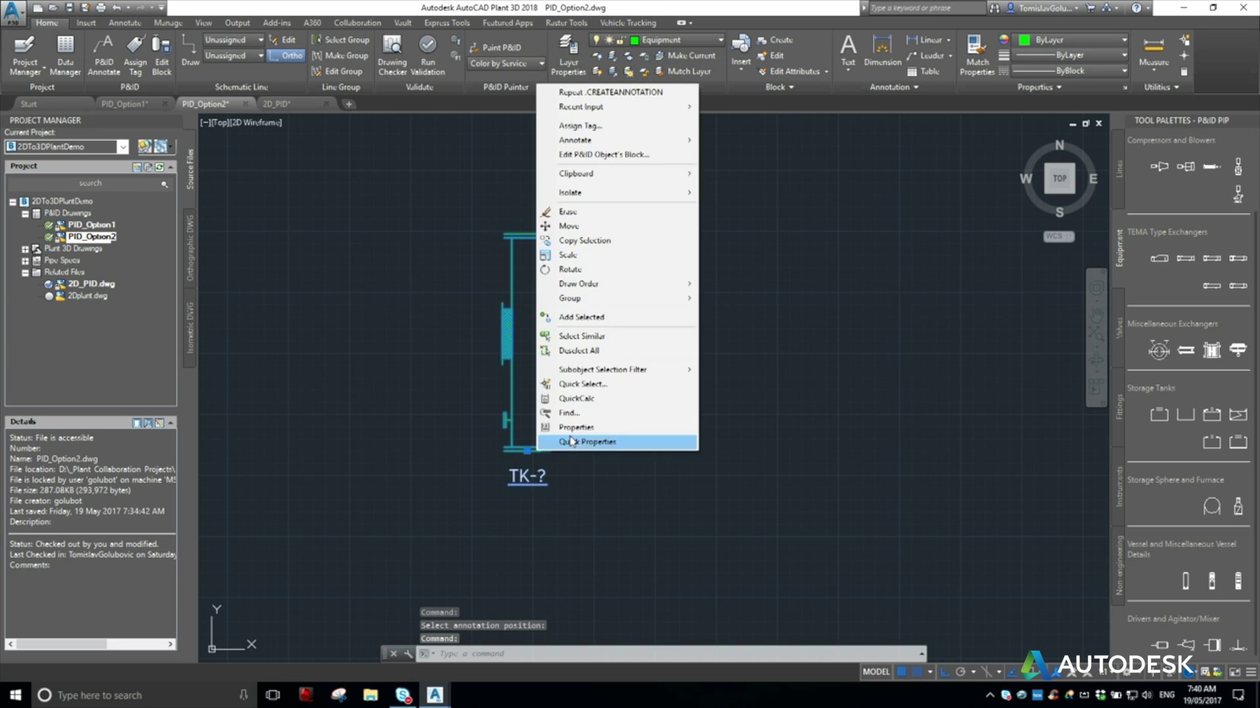
{"action": "left_click", "coordinate": [634, 128]}
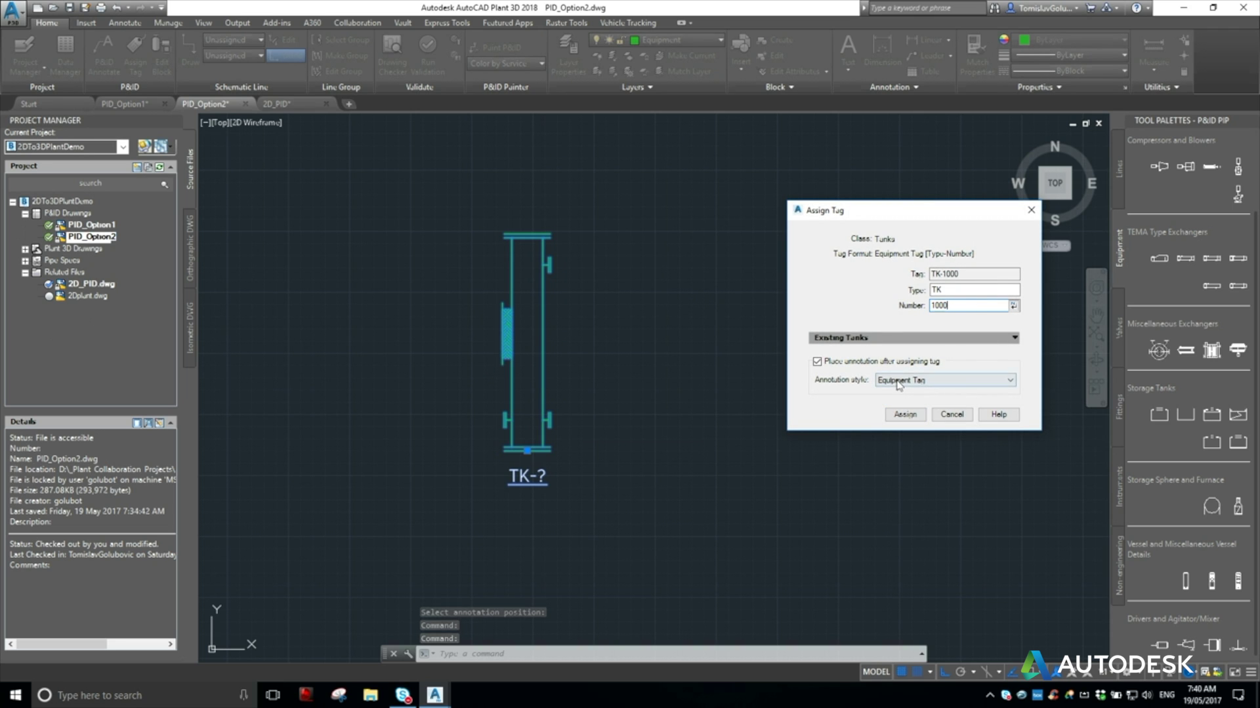
{"action": "left_click", "coordinate": [817, 361]}
{"action": "key", "text": "Return"}
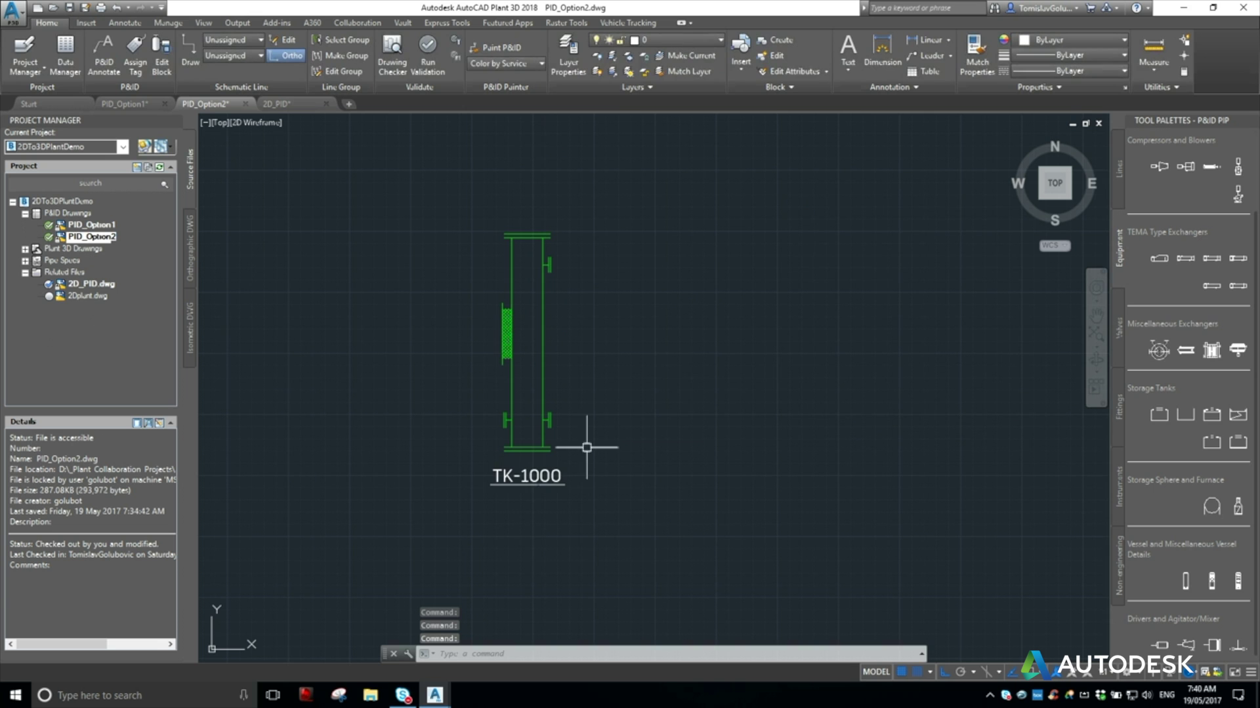
{"action": "type", "text": "z"}
{"action": "key", "text": "Return"}
{"action": "type", "text": "e"}
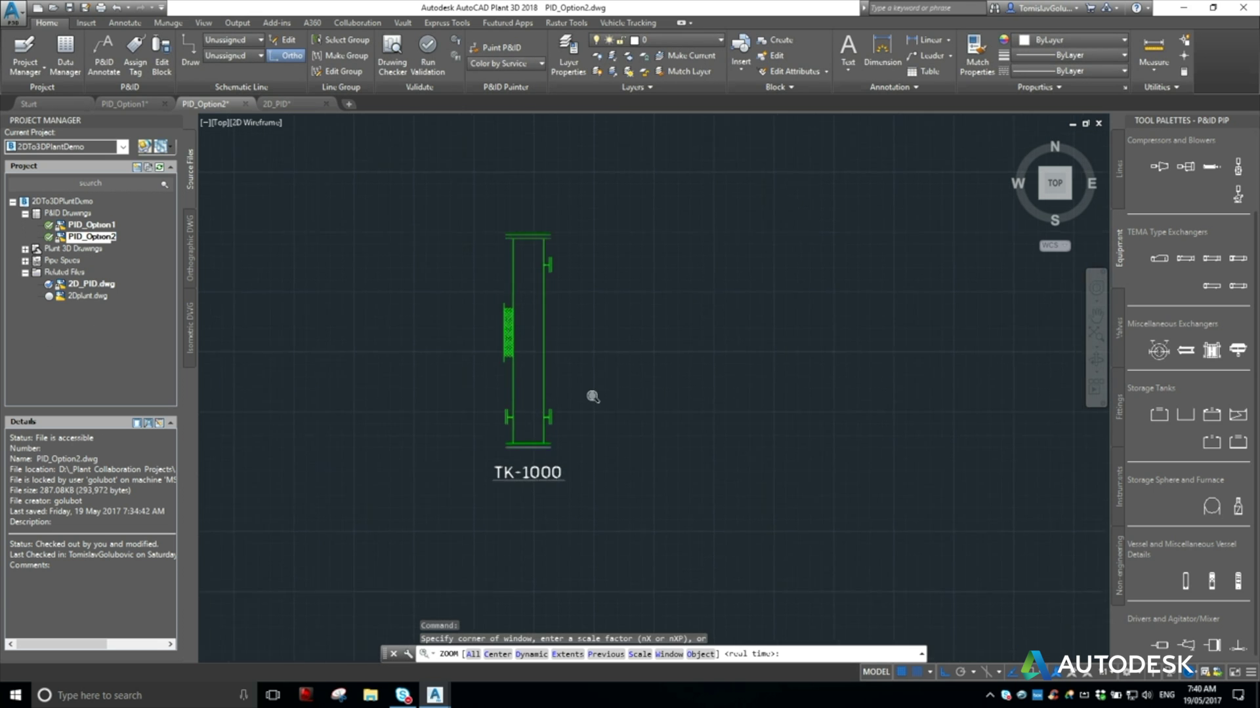
{"action": "key", "text": "Return"}
- Show the Tanks > Vessel records in Data Manager, then switch to PID_Option1
{"action": "left_click", "coordinate": [65, 59]}
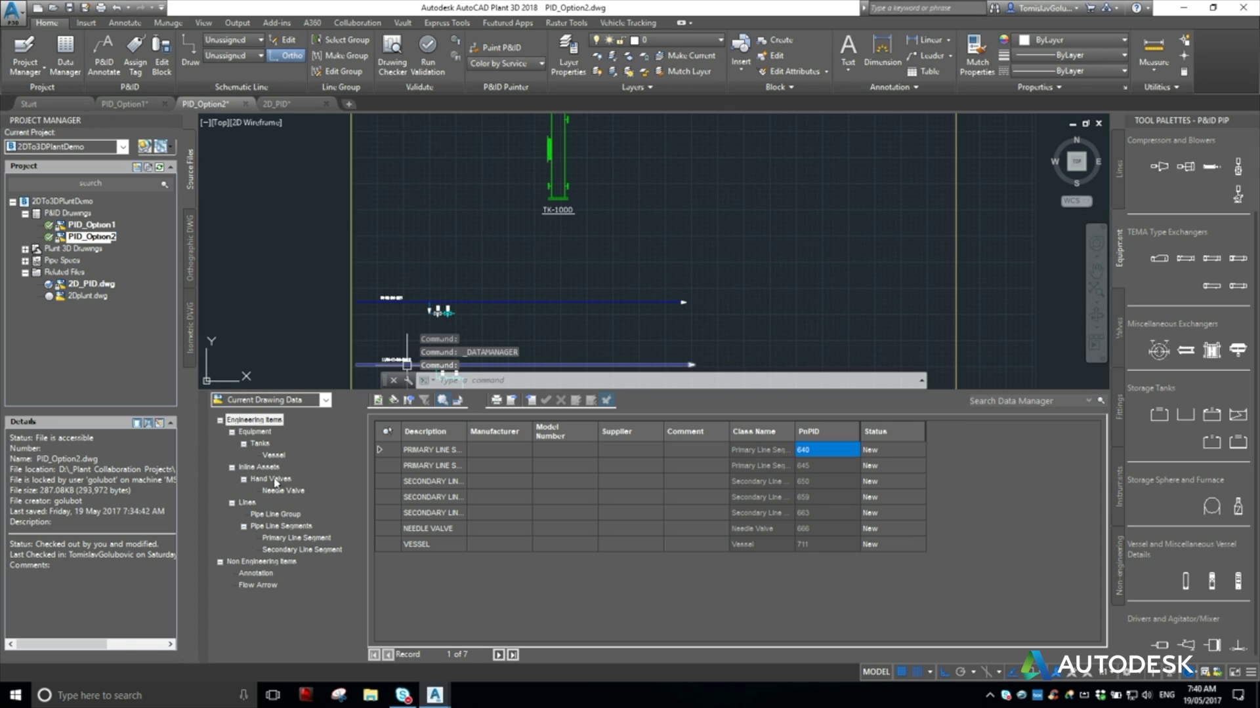
{"action": "left_click", "coordinate": [274, 455]}
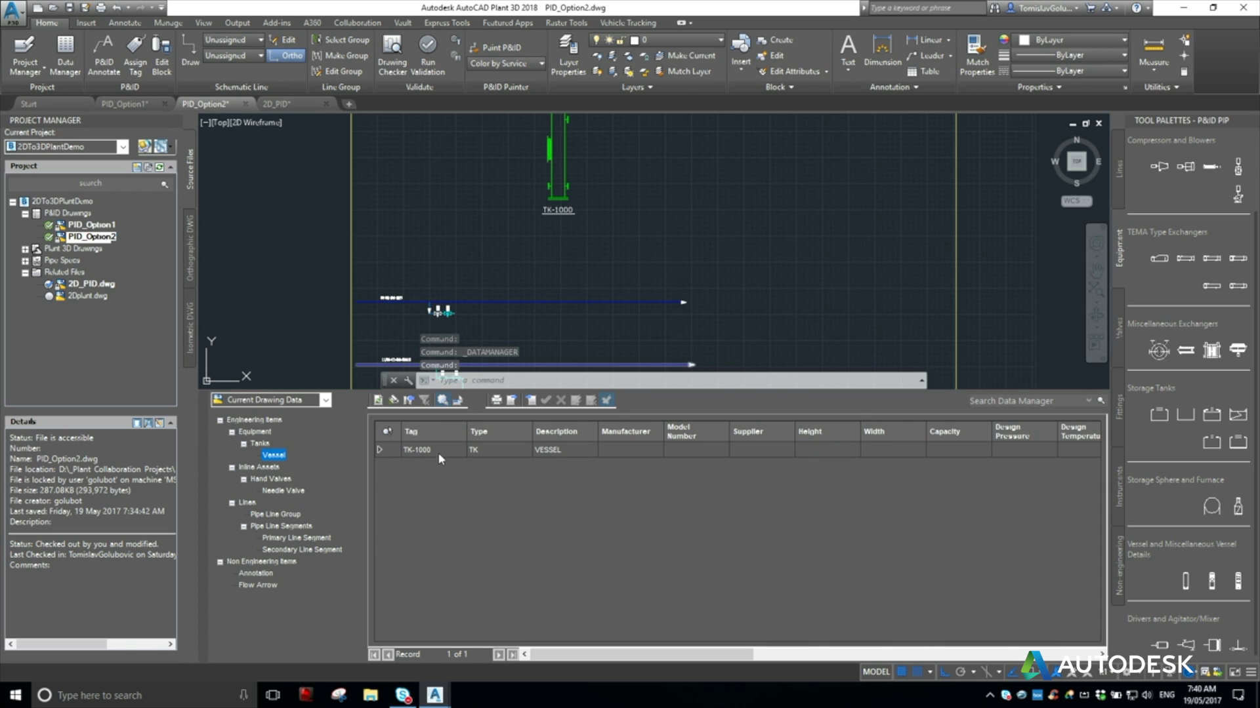
{"action": "left_click", "coordinate": [124, 104]}
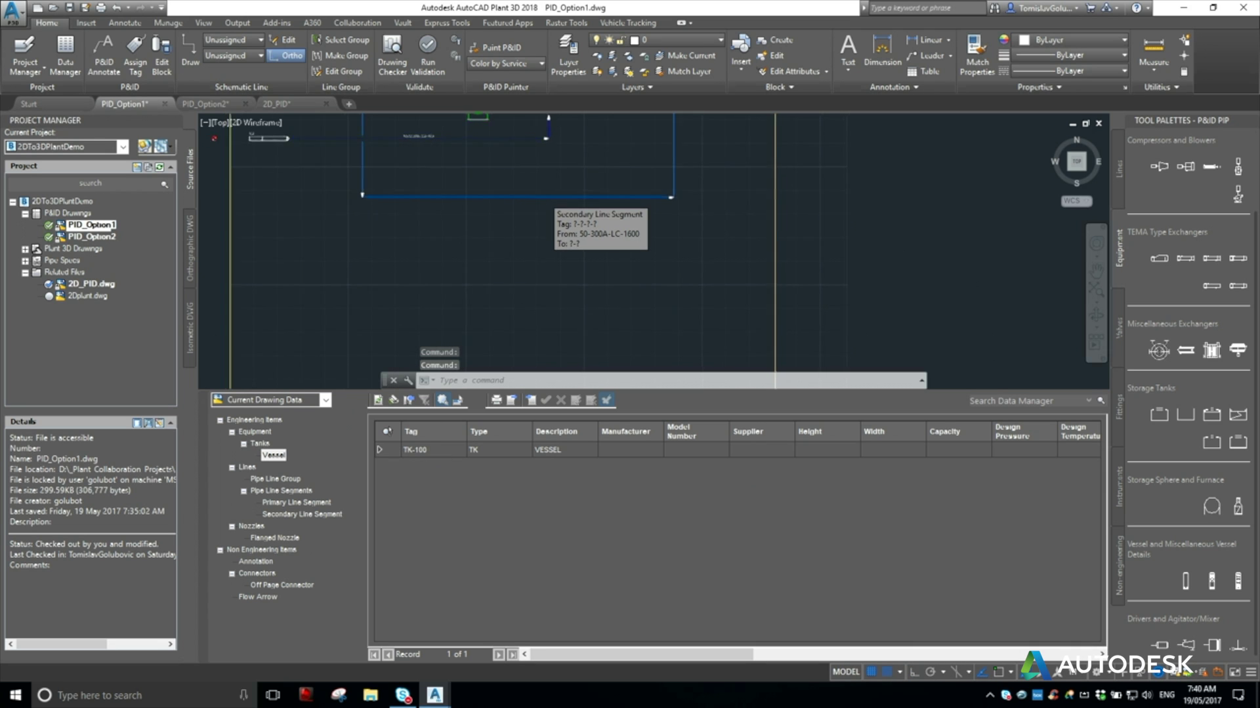
{"action": "middle_click", "coordinate": [544, 130]}
{"action": "middle_click", "coordinate": [544, 130]}
{"action": "scroll", "coordinate": [547, 134], "scroll_direction": "up", "scroll_amount": 5}
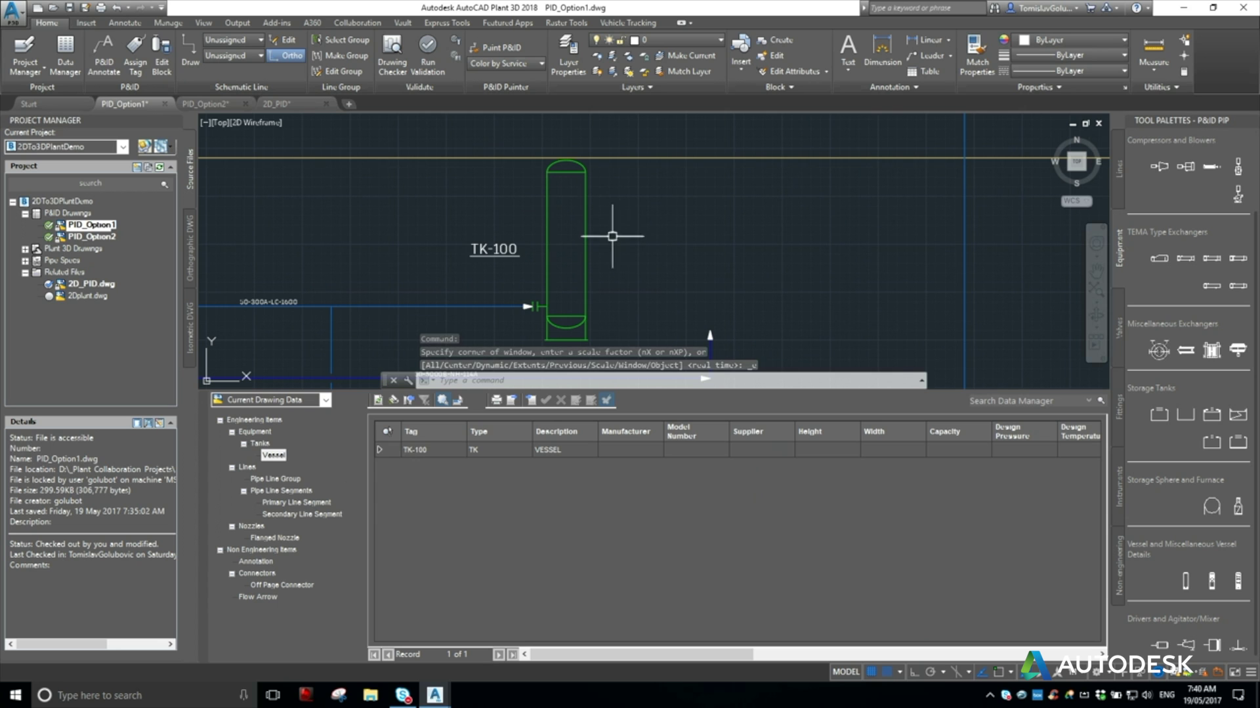
{"action": "scroll", "coordinate": [456, 196], "scroll_direction": "down", "scroll_amount": 2}
- Zoom PID_Option1 to its full extents and close the Data Manager
{"action": "type", "text": "z"}
{"action": "key", "text": "Return"}
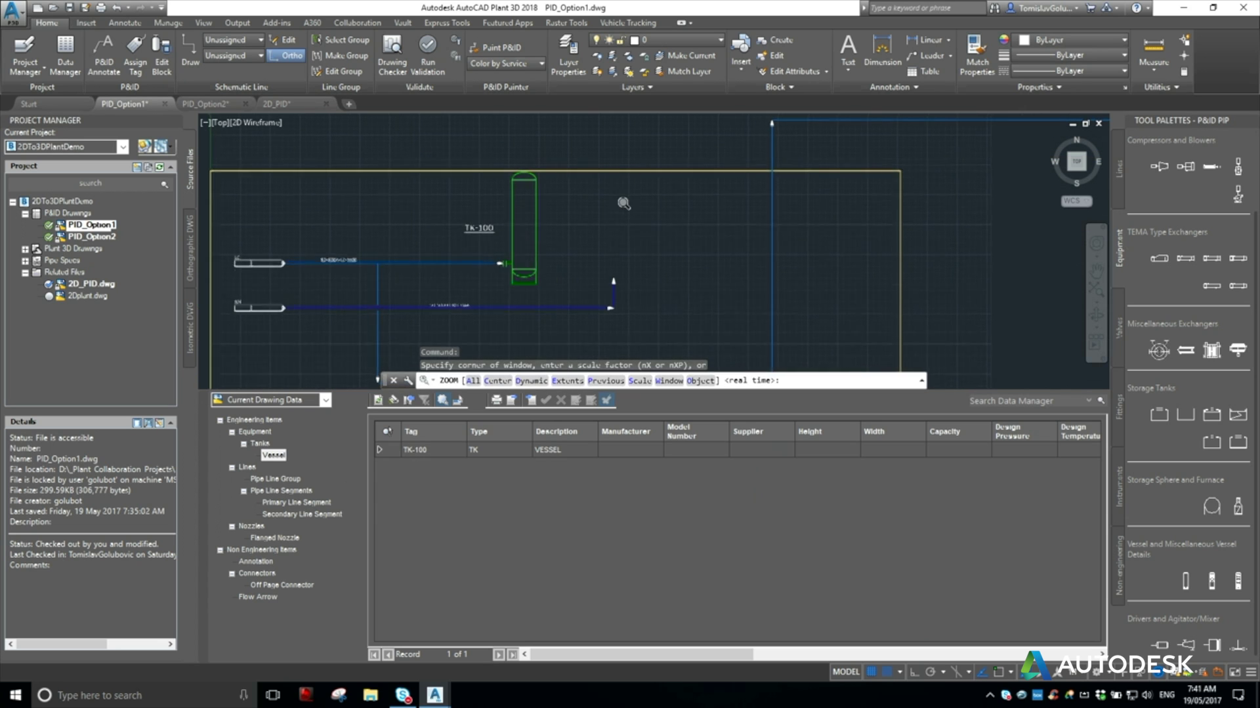
{"action": "type", "text": "e"}
{"action": "key", "text": "Return"}
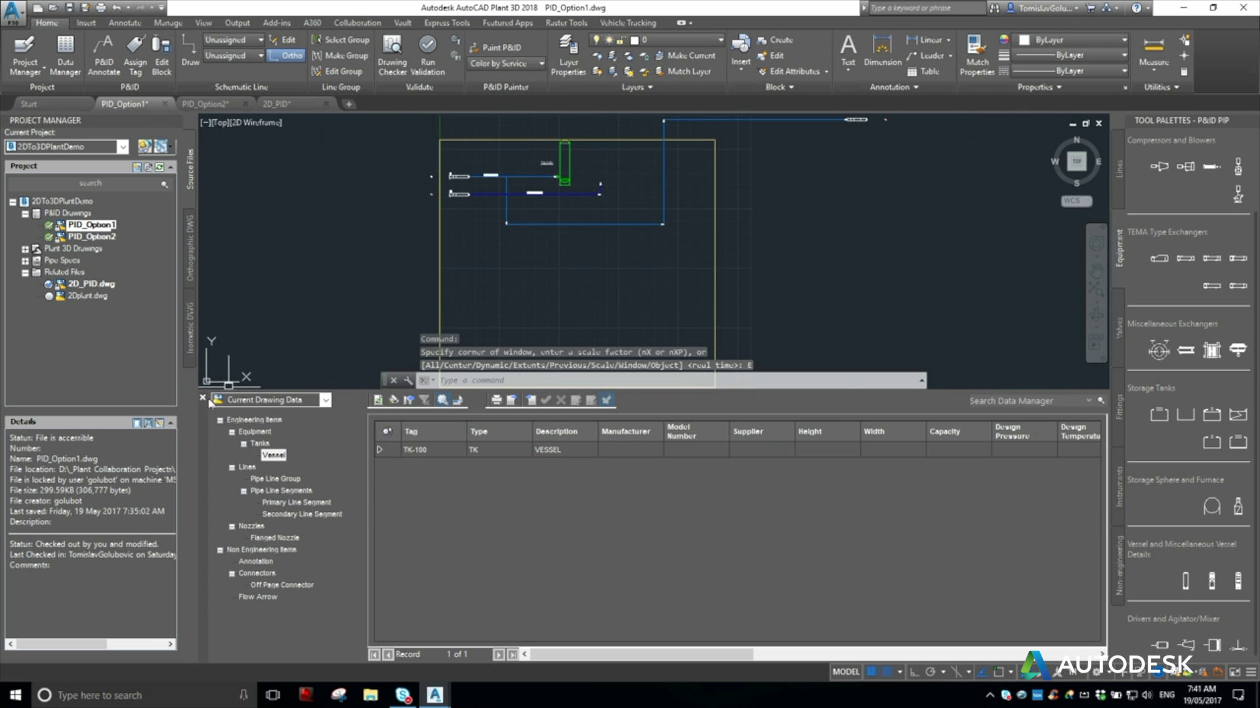
{"action": "left_click", "coordinate": [203, 401]}
{"action": "middle_click", "coordinate": [323, 330]}
{"action": "middle_click", "coordinate": [323, 330]}
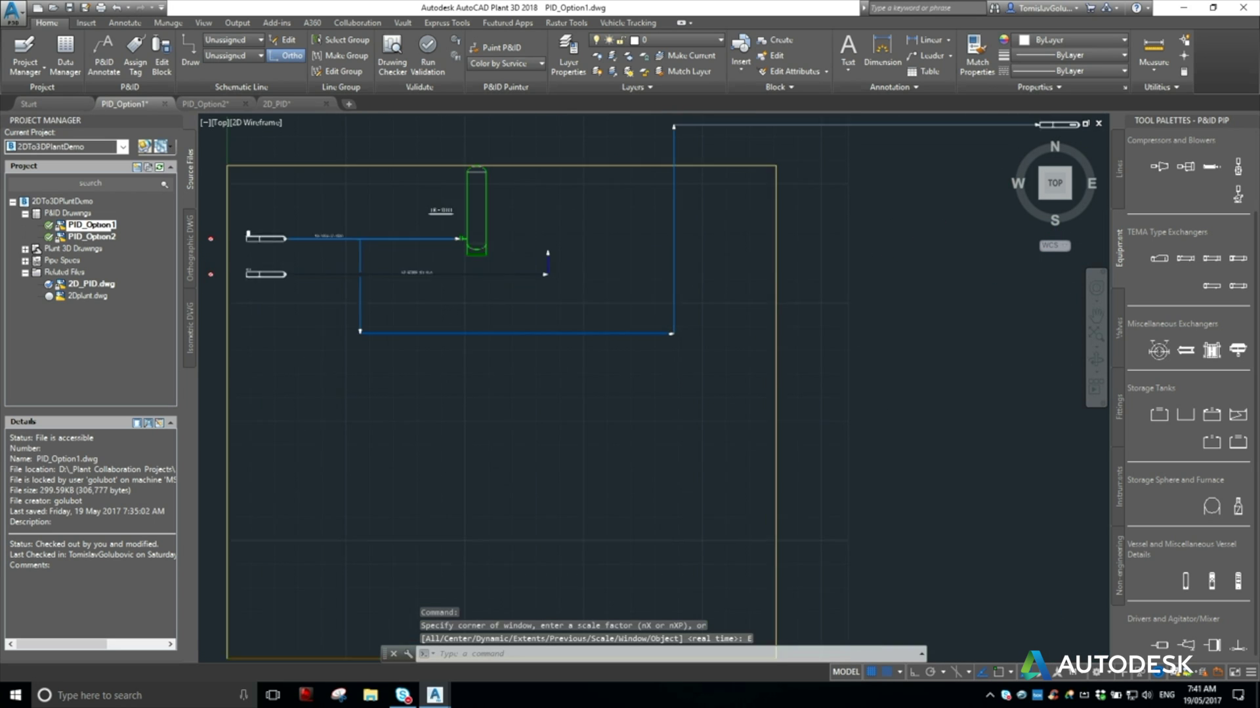